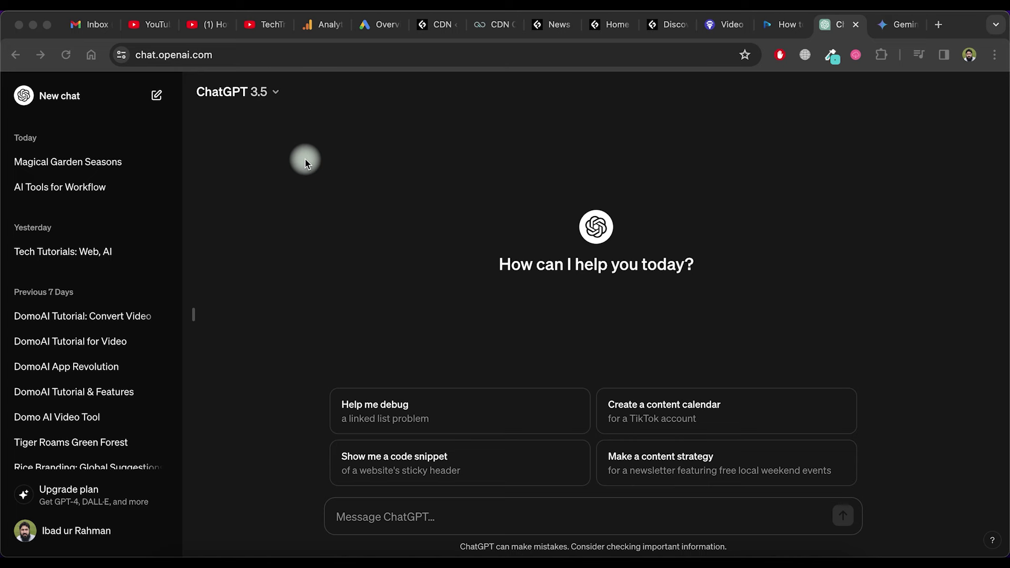
Step: Ask ChatGPT for a kids' Natureville seasons story, then follow up with 'make it shorter'
{"action": "left_click", "coordinate": [250, 53]}
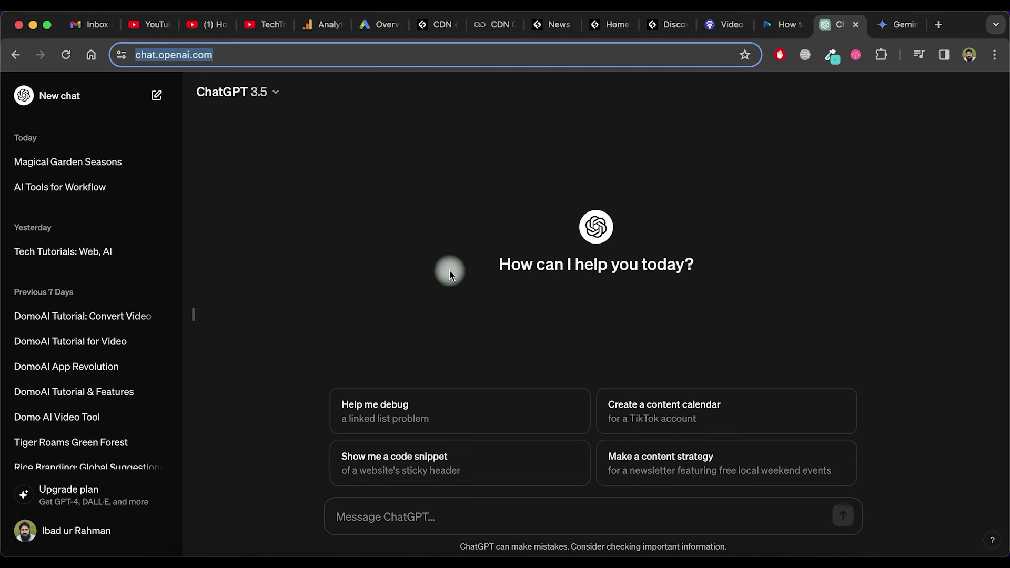
{"action": "left_click", "coordinate": [409, 514]}
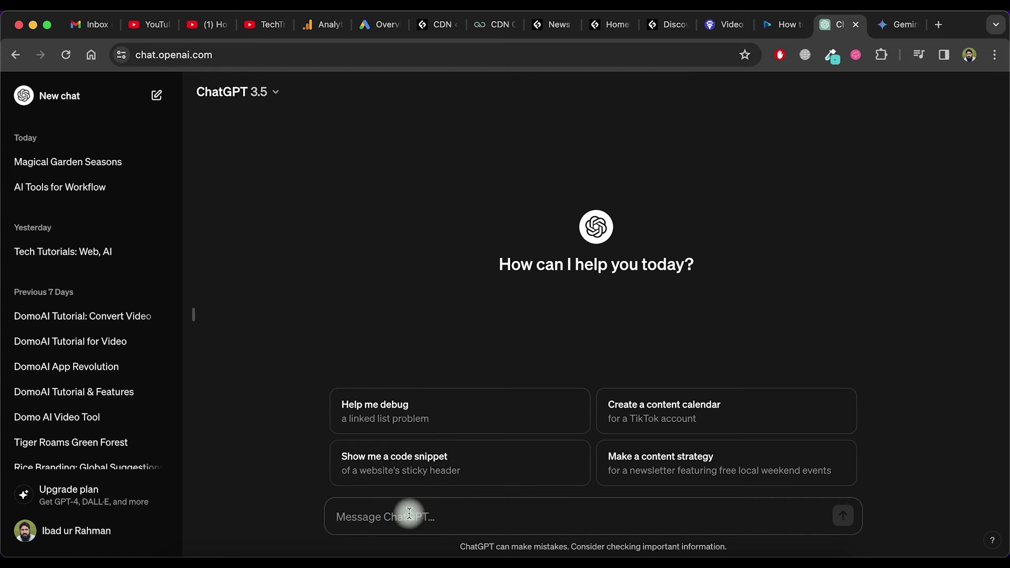
{"action": "type", "text": "Write a short story  for kids to learn about seasons"}
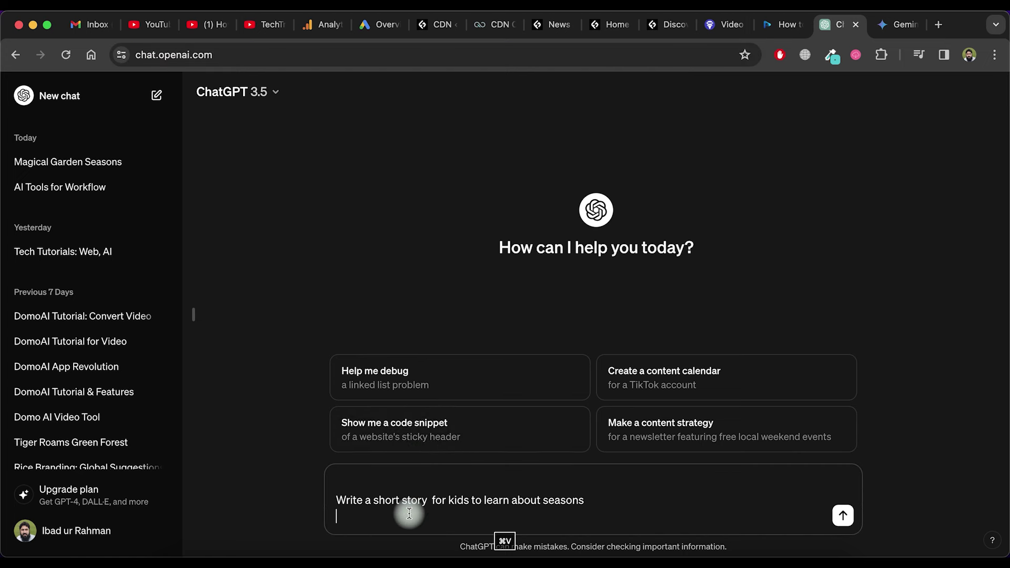
{"action": "key", "text": "BackSpace"}
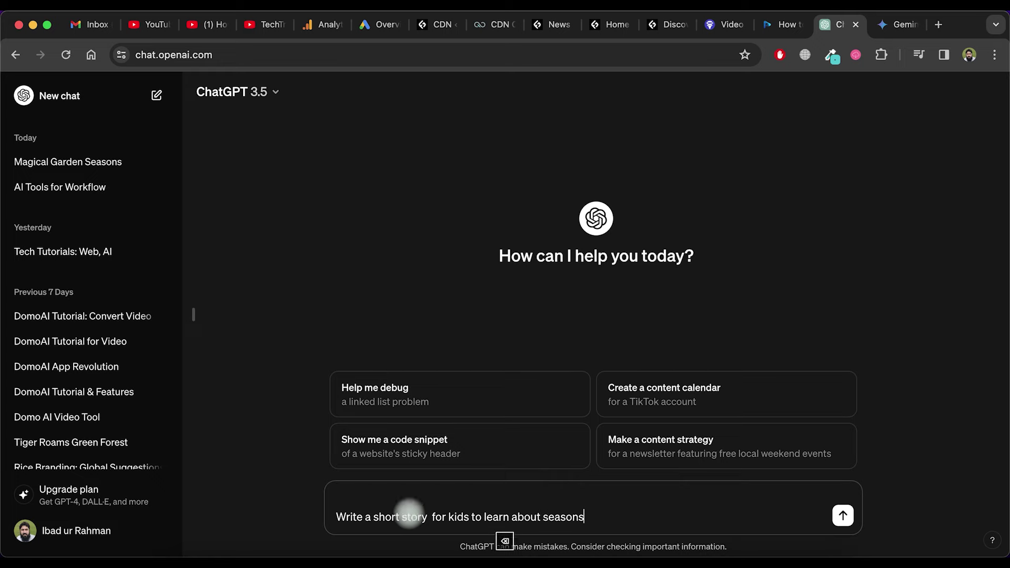
{"action": "key", "text": "Return"}
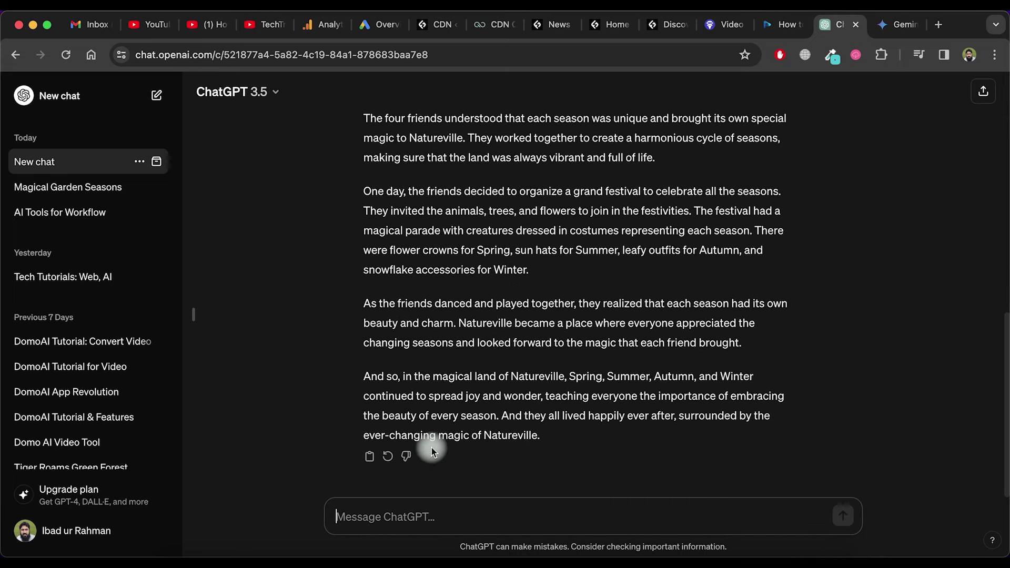
{"action": "type", "text": "make it shorte"}
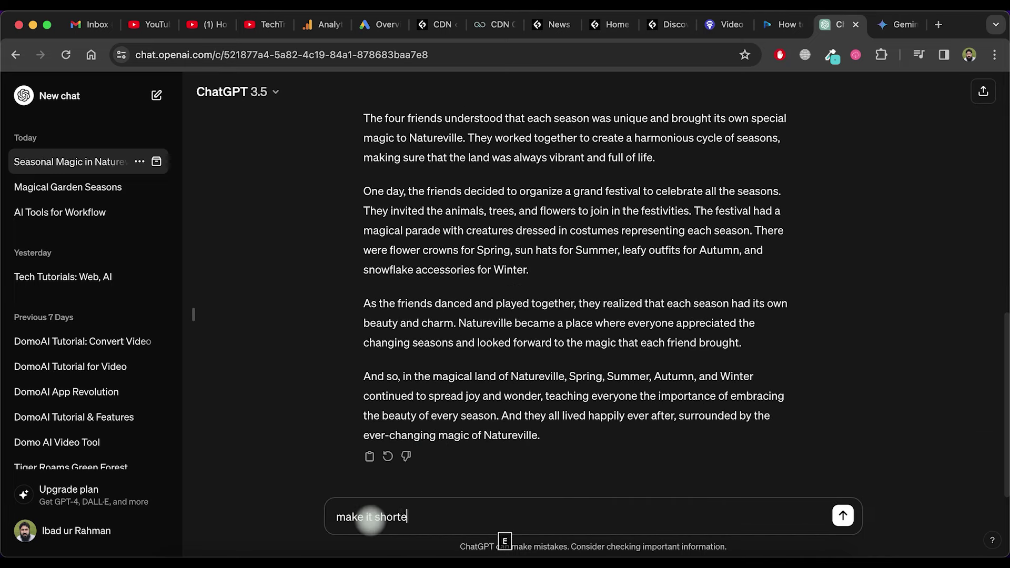
{"action": "type", "text": "r"}
{"action": "key", "text": "Return"}
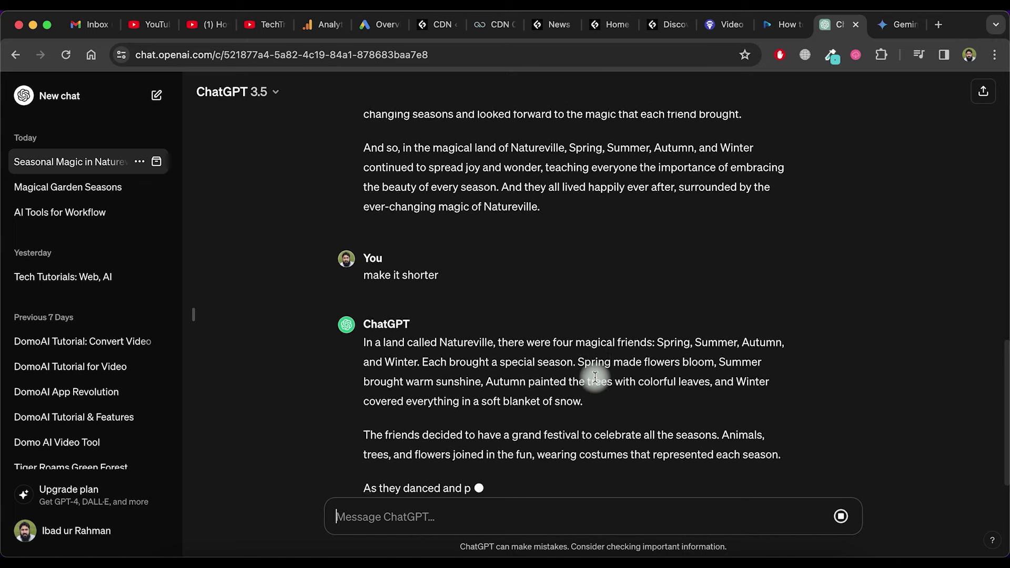
Step: Send the same seasons story prompt to Google Gemini
{"action": "left_click", "coordinate": [897, 26]}
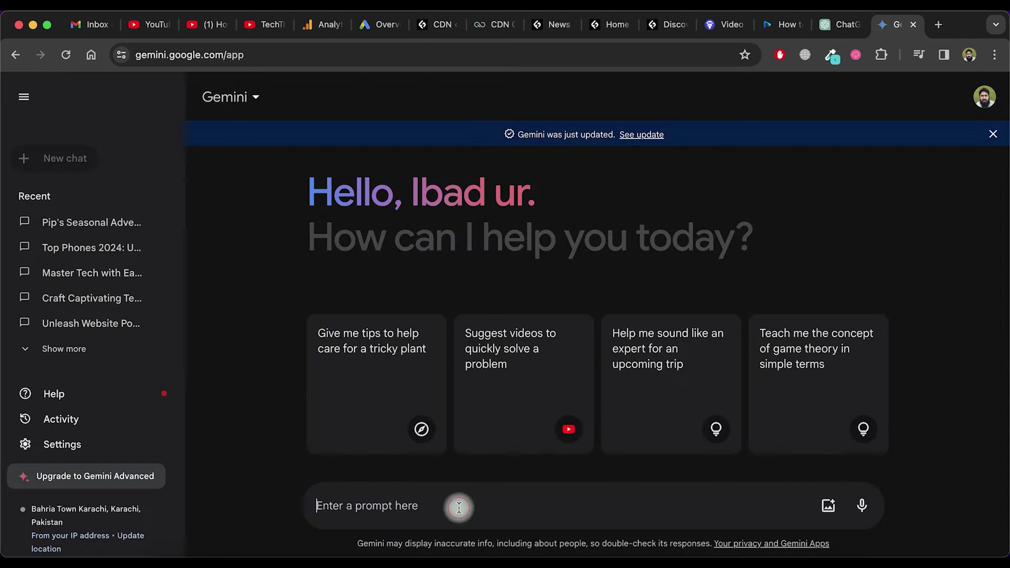
{"action": "type", "text": "Write a short story  for kids to learn about seasons"}
{"action": "key", "text": "BackSpace"}
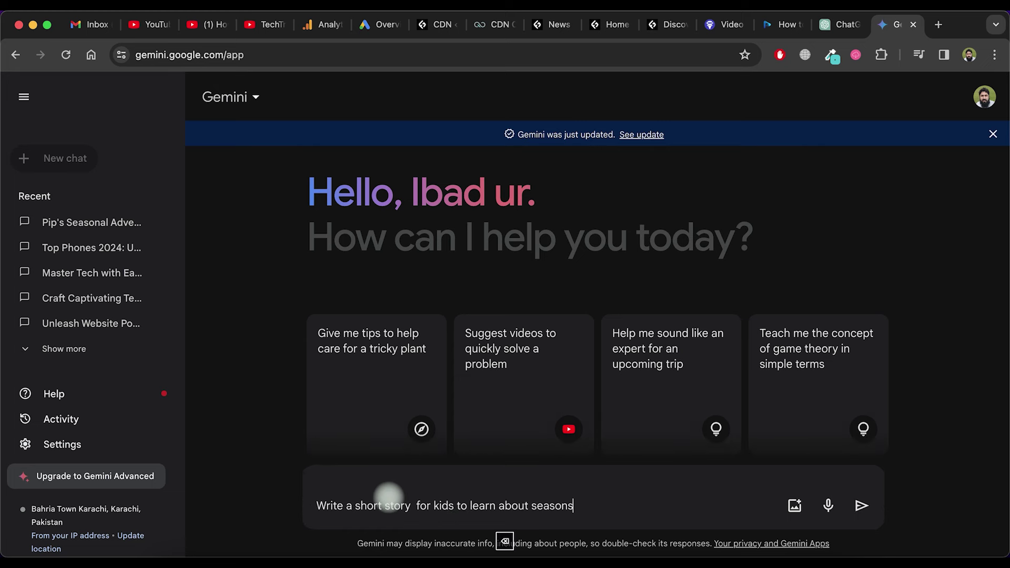
{"action": "left_click", "coordinate": [164, 61]}
{"action": "left_click", "coordinate": [606, 504]}
{"action": "key", "text": "Return"}
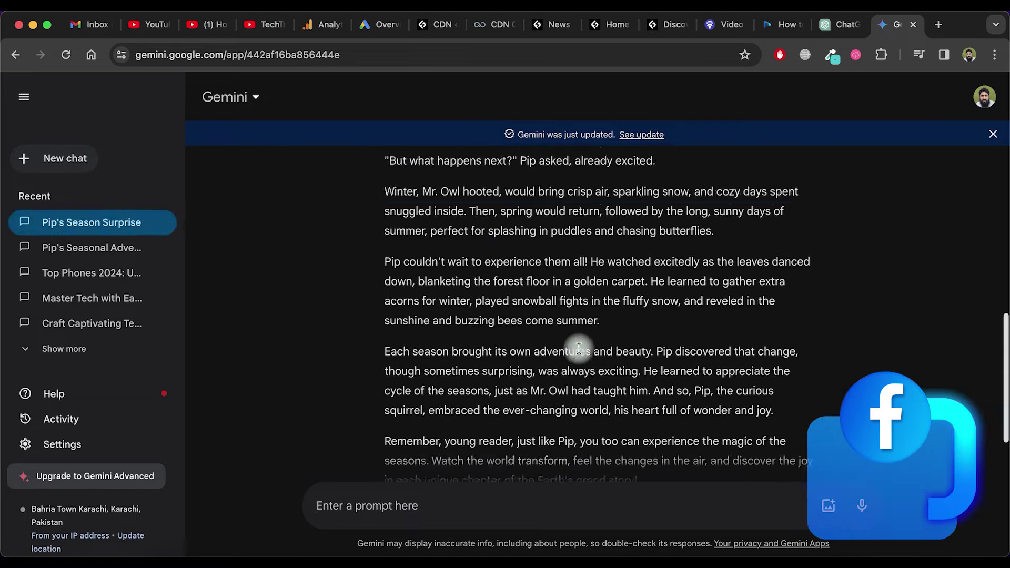
{"action": "scroll", "coordinate": [578, 348], "scroll_direction": "up", "scroll_amount": 10}
{"action": "scroll", "coordinate": [577, 350], "scroll_direction": "down", "scroll_amount": 10}
Step: Ask Gemini to 'make it little bit shorter' and review the rewritten Pip story
{"action": "left_click", "coordinate": [428, 506]}
{"action": "type", "text": "make it "}
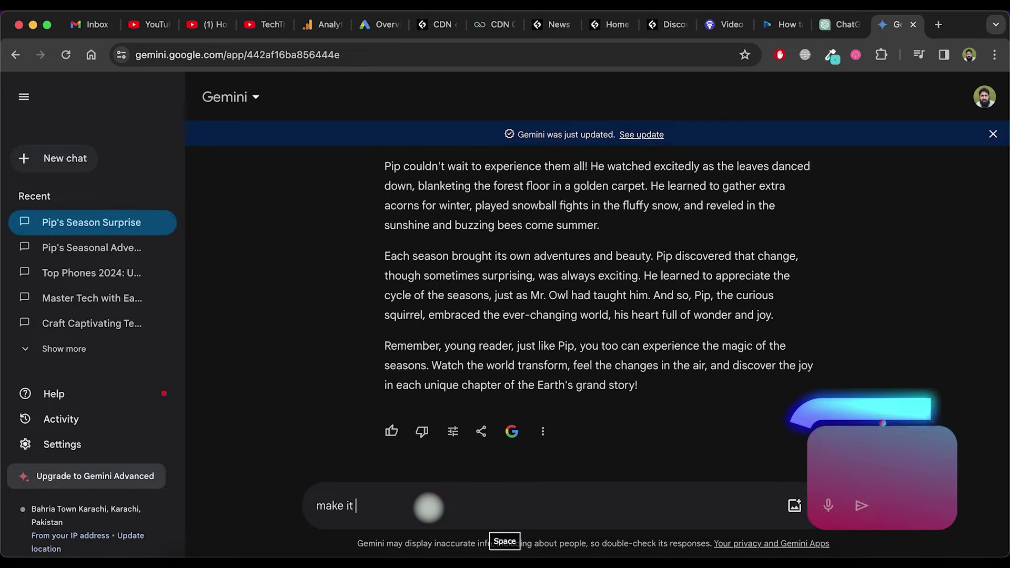
{"action": "type", "text": "little bit short"}
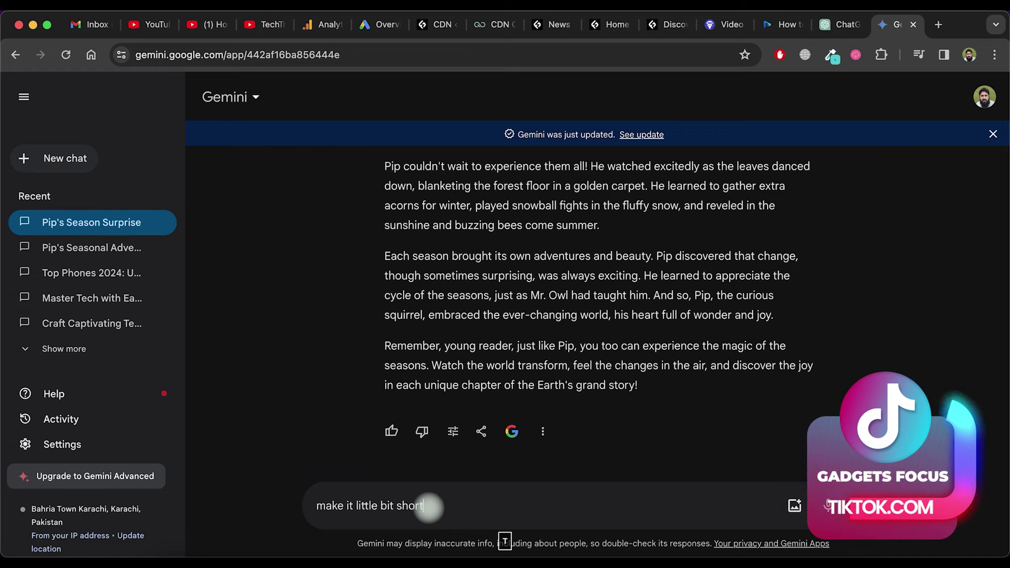
{"action": "type", "text": "er"}
{"action": "key", "text": "Return"}
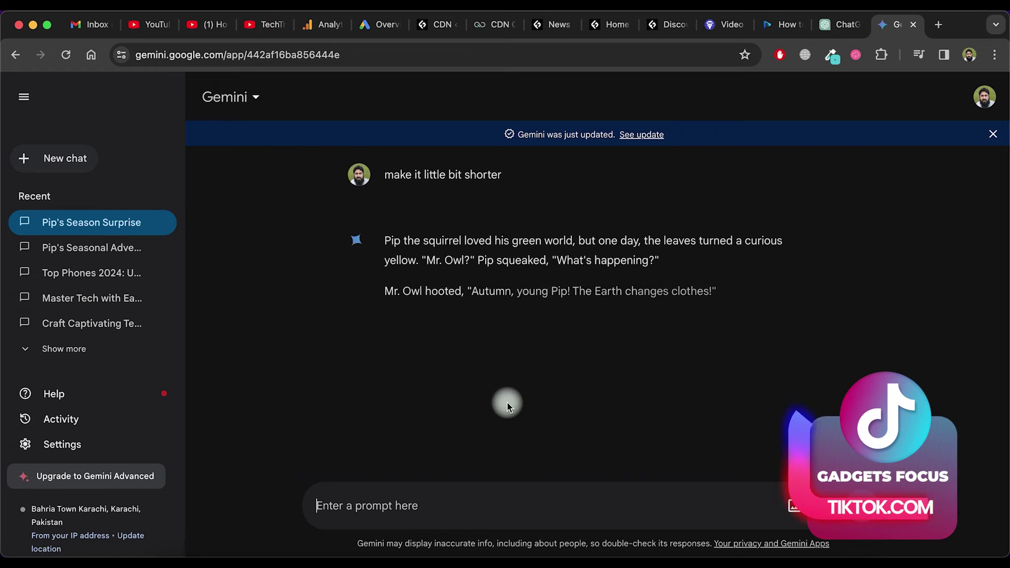
{"action": "scroll", "coordinate": [552, 363], "scroll_direction": "up", "scroll_amount": 10}
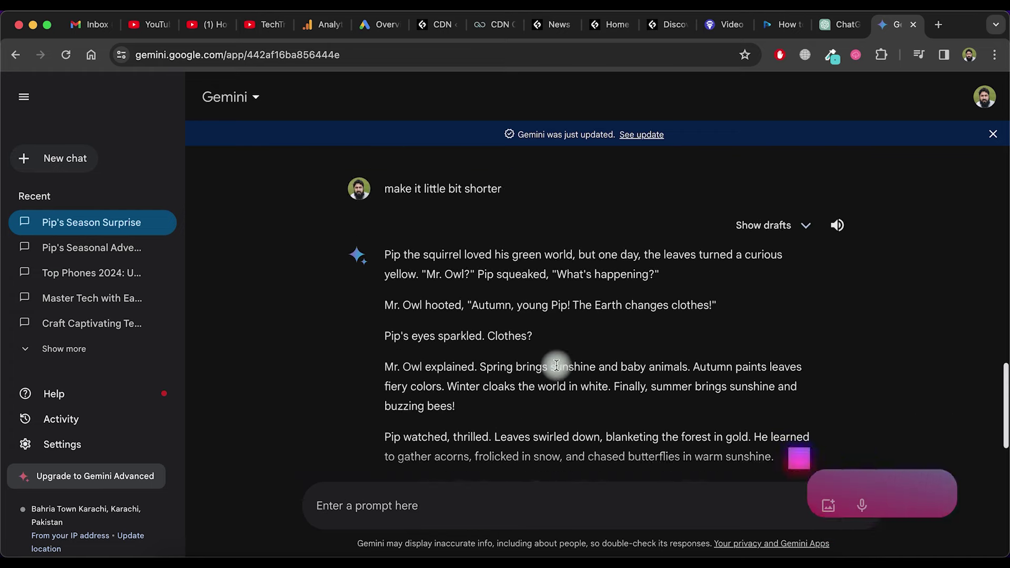
{"action": "scroll", "coordinate": [801, 476], "scroll_direction": "up", "scroll_amount": 4}
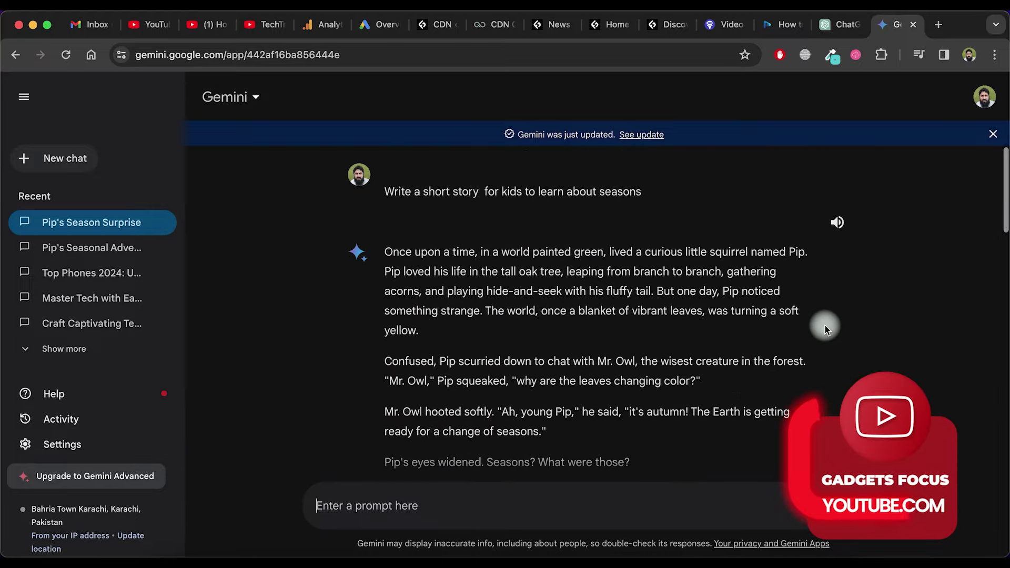
{"action": "scroll", "coordinate": [579, 315], "scroll_direction": "down", "scroll_amount": 15}
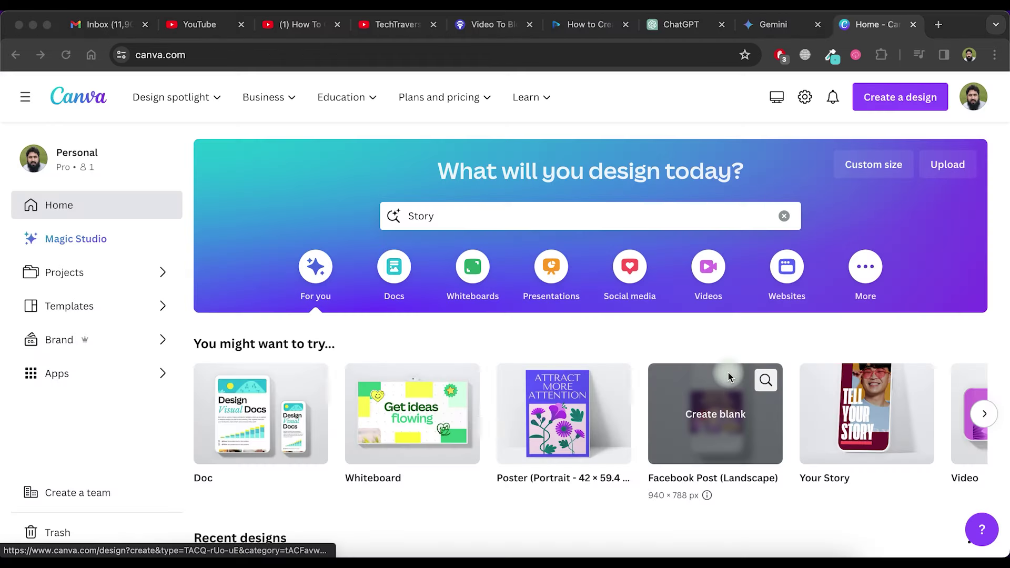
Step: Search Canva designs for 'Story Book' and choose to create a blank Story Book
{"action": "left_click", "coordinate": [332, 61]}
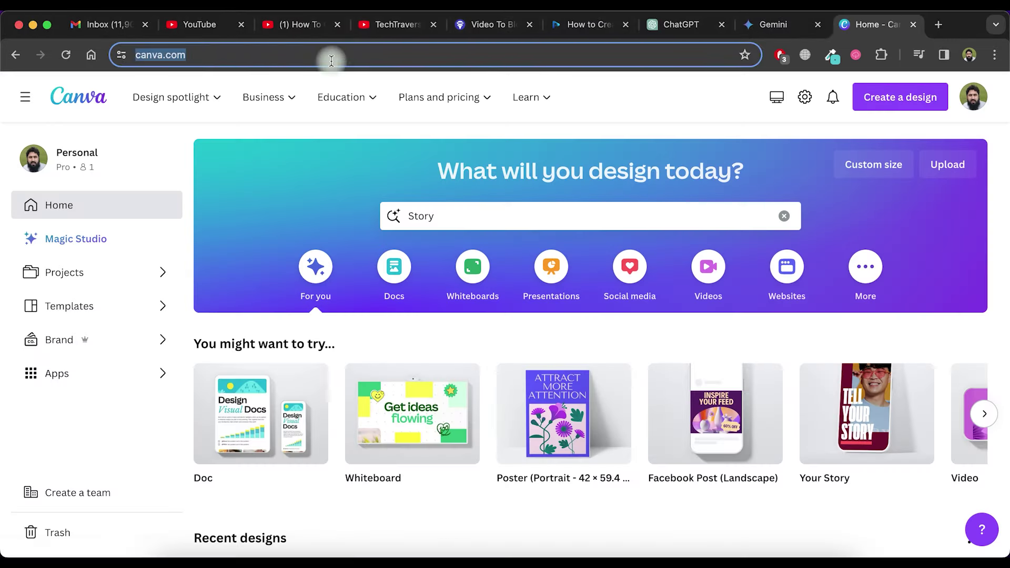
{"action": "left_click", "coordinate": [448, 217]}
{"action": "double_click", "coordinate": [448, 218]}
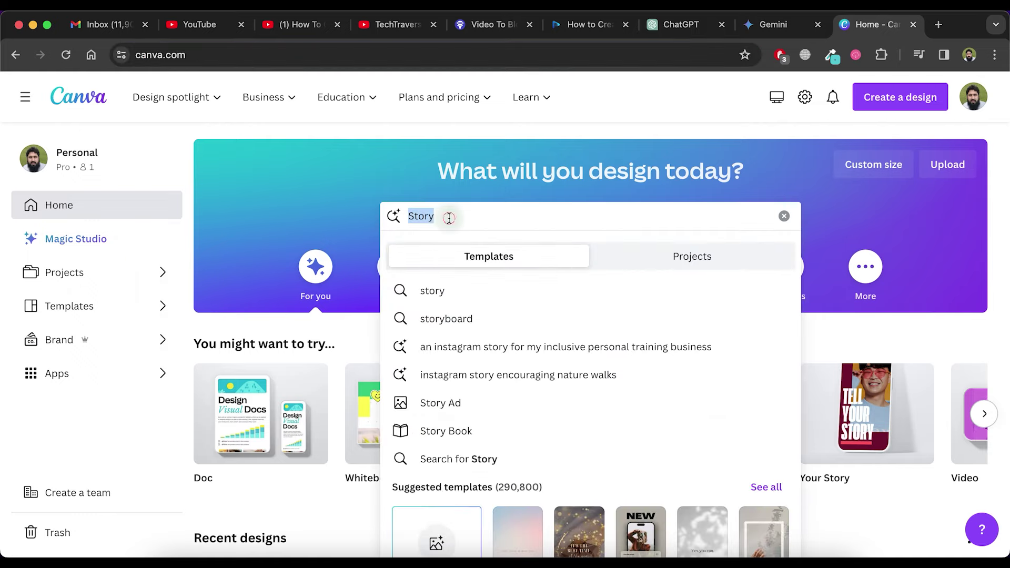
{"action": "type", "text": "Book"}
{"action": "key", "text": "Return"}
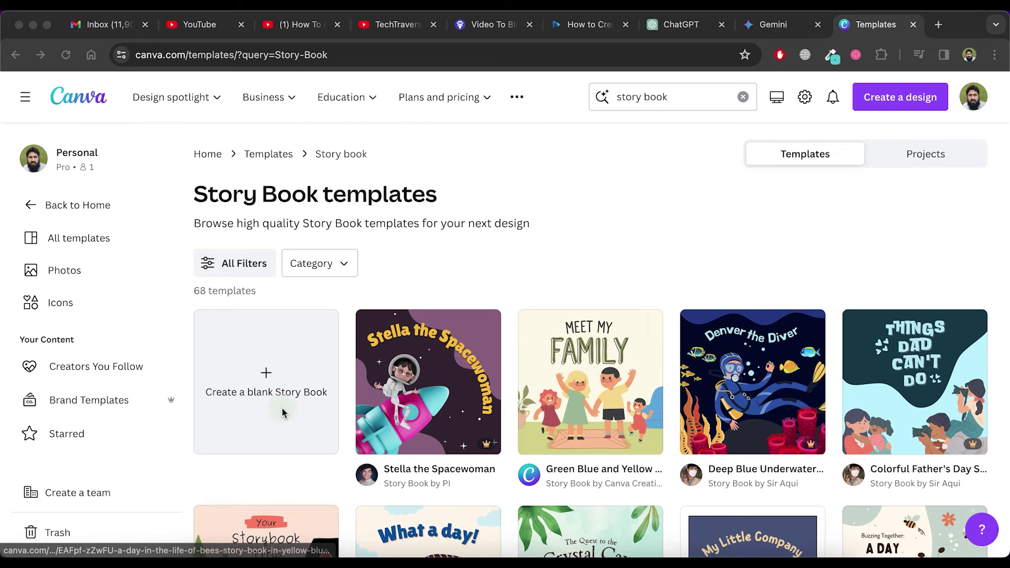
{"action": "left_click", "coordinate": [307, 400]}
Step: Open a blank Story Book and give its page a light green background
{"action": "left_click", "coordinate": [306, 400]}
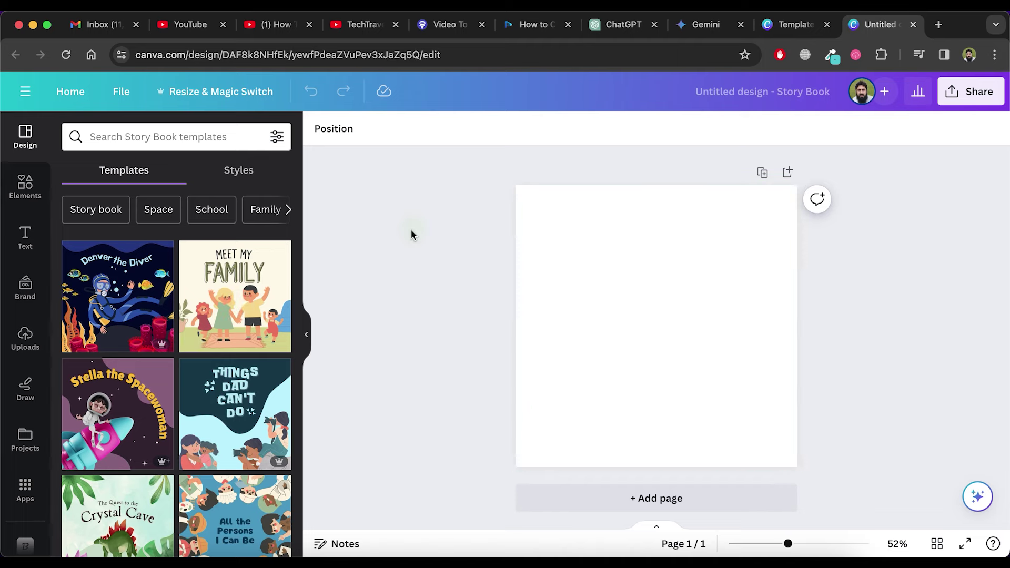
{"action": "left_click", "coordinate": [526, 237]}
{"action": "left_click", "coordinate": [320, 129]}
{"action": "scroll", "coordinate": [275, 457], "scroll_direction": "down", "scroll_amount": 1}
{"action": "left_click", "coordinate": [78, 499]}
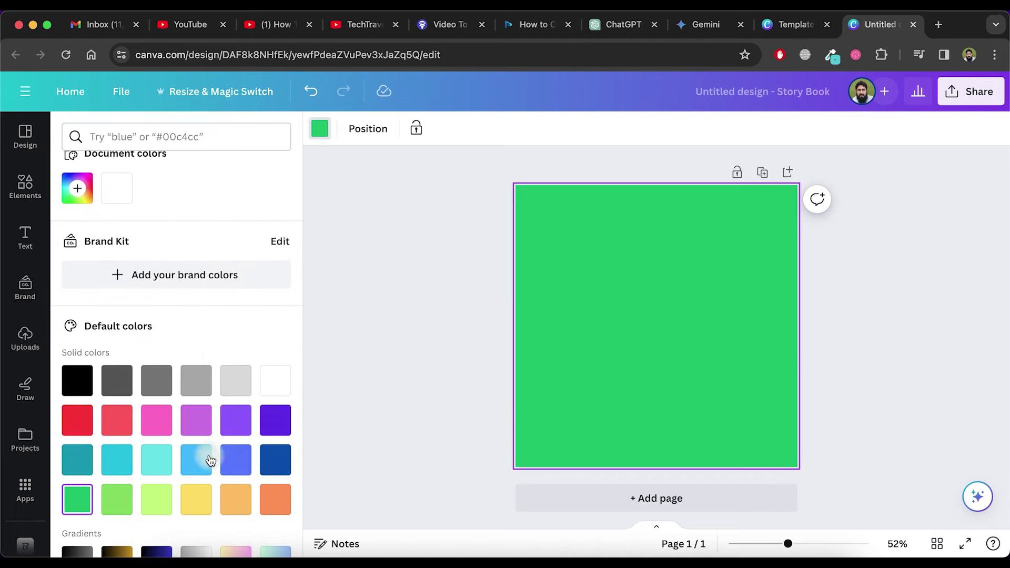
{"action": "left_click", "coordinate": [123, 501]}
{"action": "scroll", "coordinate": [196, 410], "scroll_direction": "down", "scroll_amount": 3}
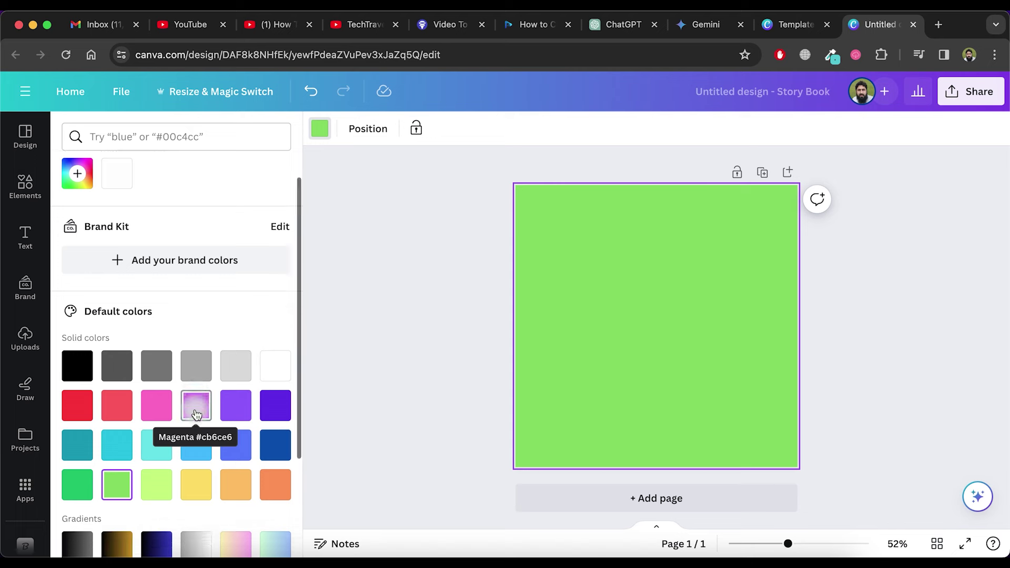
{"action": "left_click", "coordinate": [370, 209]}
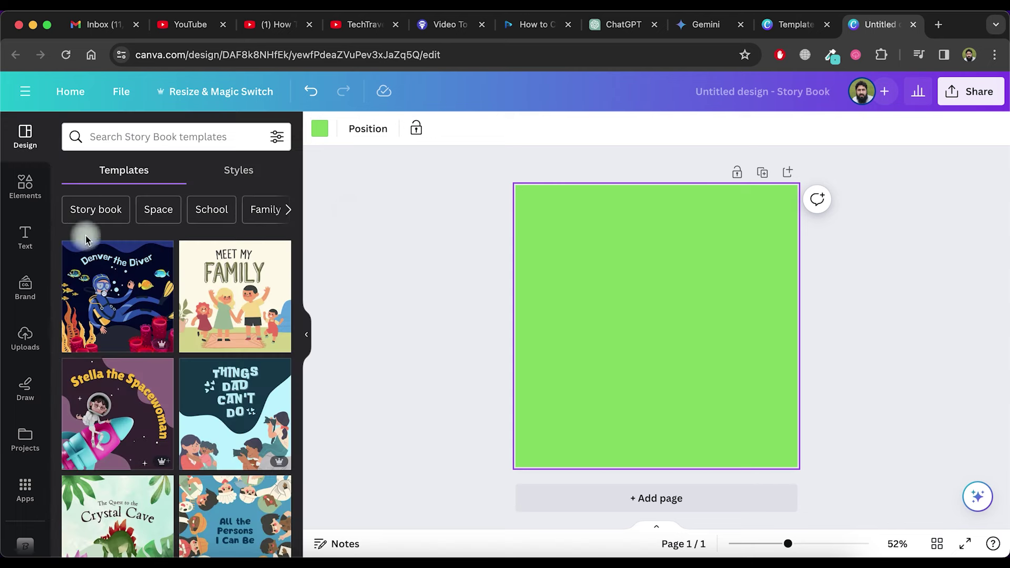
Step: Browse Elements to the full collection of Blob-shaped frames
{"action": "left_click", "coordinate": [25, 185]}
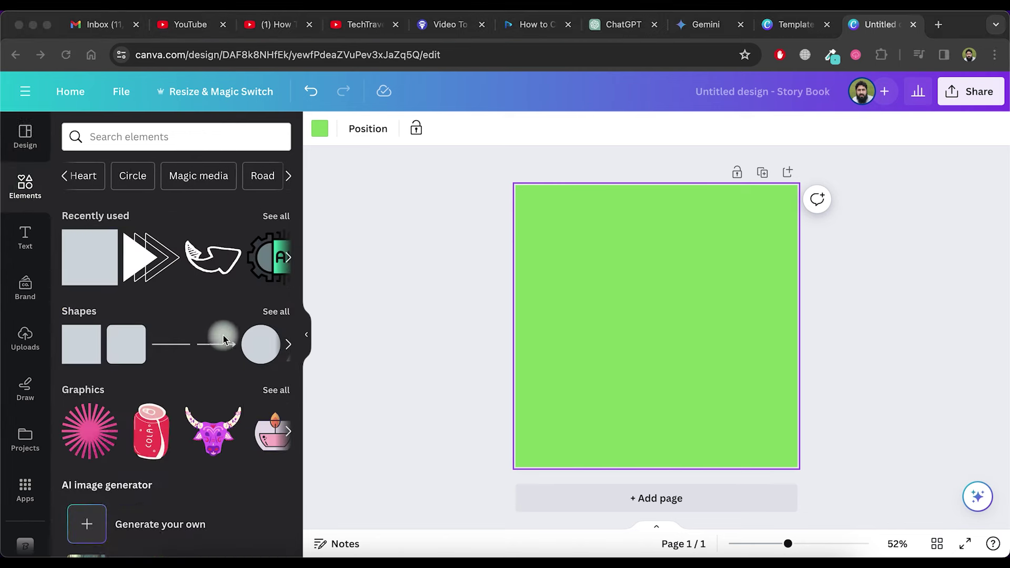
{"action": "scroll", "coordinate": [224, 339], "scroll_direction": "down", "scroll_amount": 15}
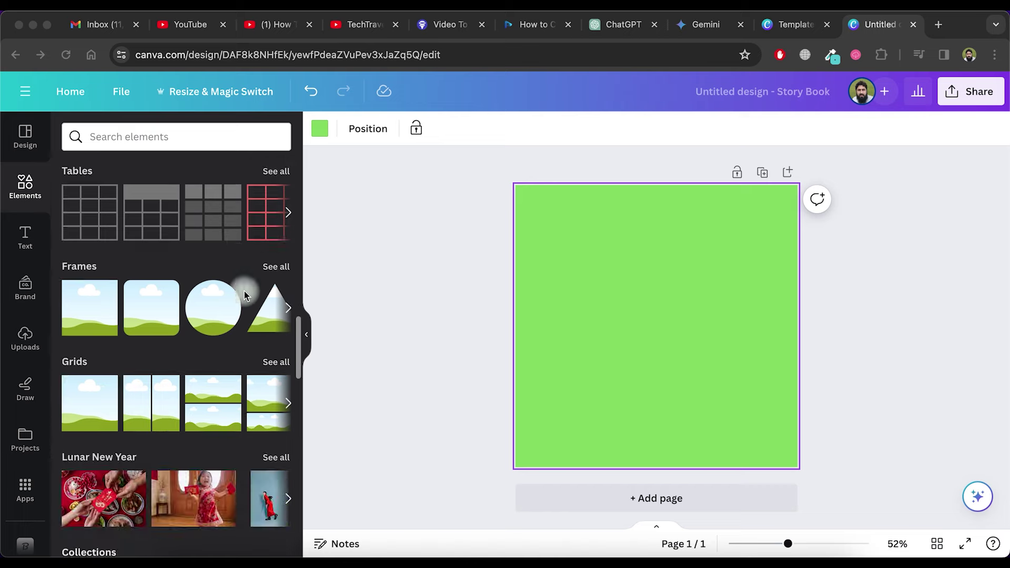
{"action": "left_click", "coordinate": [276, 266]}
{"action": "scroll", "coordinate": [211, 352], "scroll_direction": "down", "scroll_amount": 3}
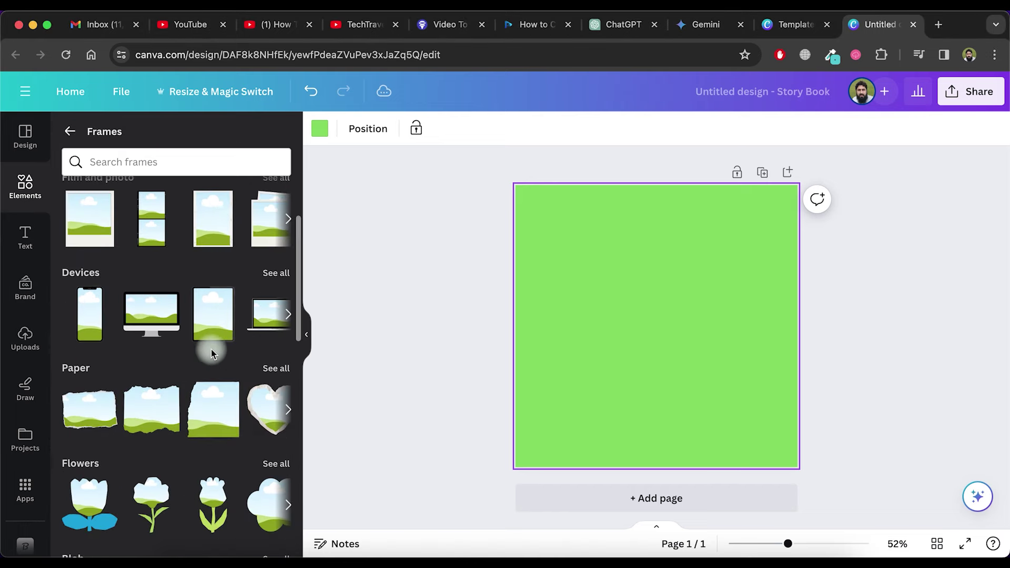
{"action": "scroll", "coordinate": [211, 352], "scroll_direction": "down", "scroll_amount": 5}
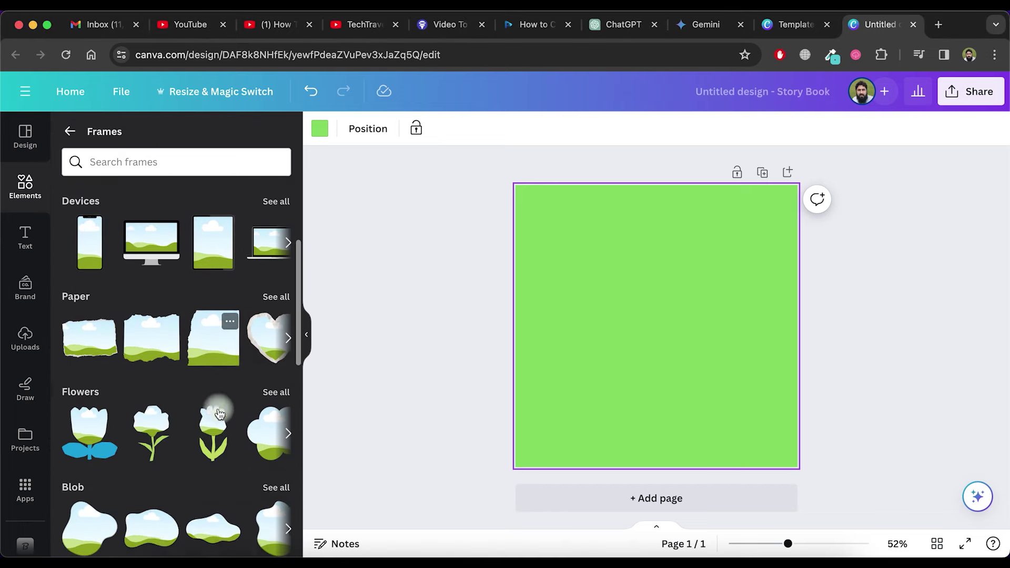
{"action": "left_click", "coordinate": [282, 287]}
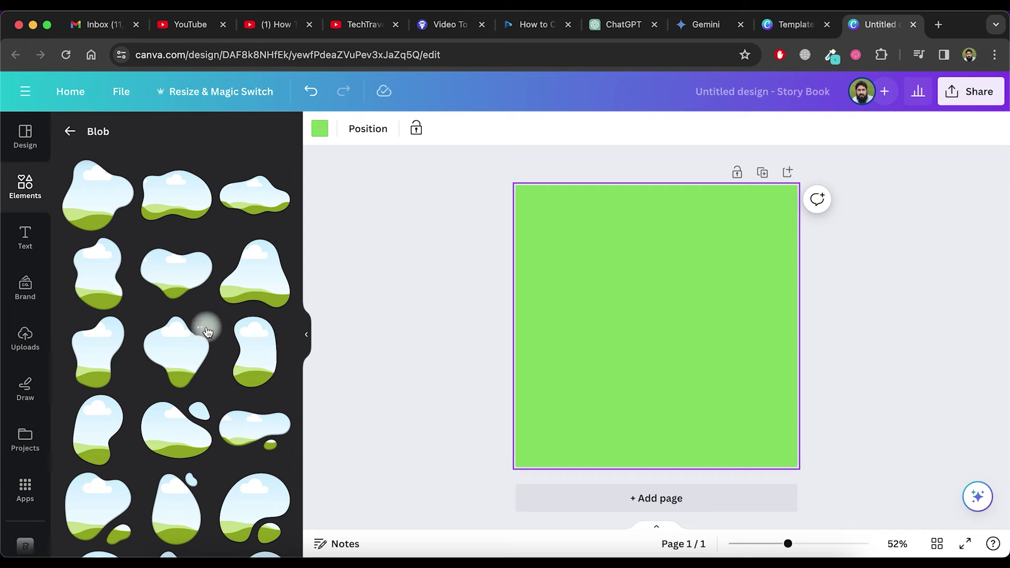
Step: Place a blob frame on the green page and enlarge it to fill most of it
{"action": "left_click_drag", "start_coordinate": [175, 431], "coordinate": [666, 371]}
{"action": "left_click_drag", "start_coordinate": [584, 441], "coordinate": [550, 465]}
{"action": "left_click_drag", "start_coordinate": [768, 293], "coordinate": [789, 279]}
{"action": "left_click_drag", "start_coordinate": [553, 467], "coordinate": [516, 480]}
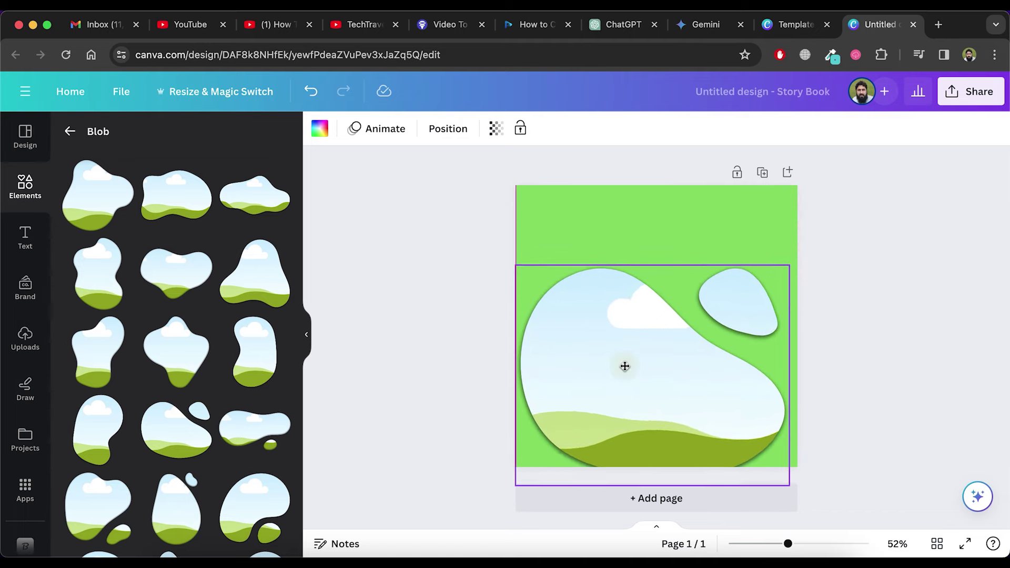
{"action": "left_click_drag", "start_coordinate": [624, 365], "coordinate": [629, 342]}
{"action": "left_click", "coordinate": [827, 317]}
{"action": "left_click", "coordinate": [70, 131]}
Step: Add a cover heading reading 'Seasons of Magic: A Natureville Tale', copied from ChatGPT
{"action": "left_click", "coordinate": [24, 238]}
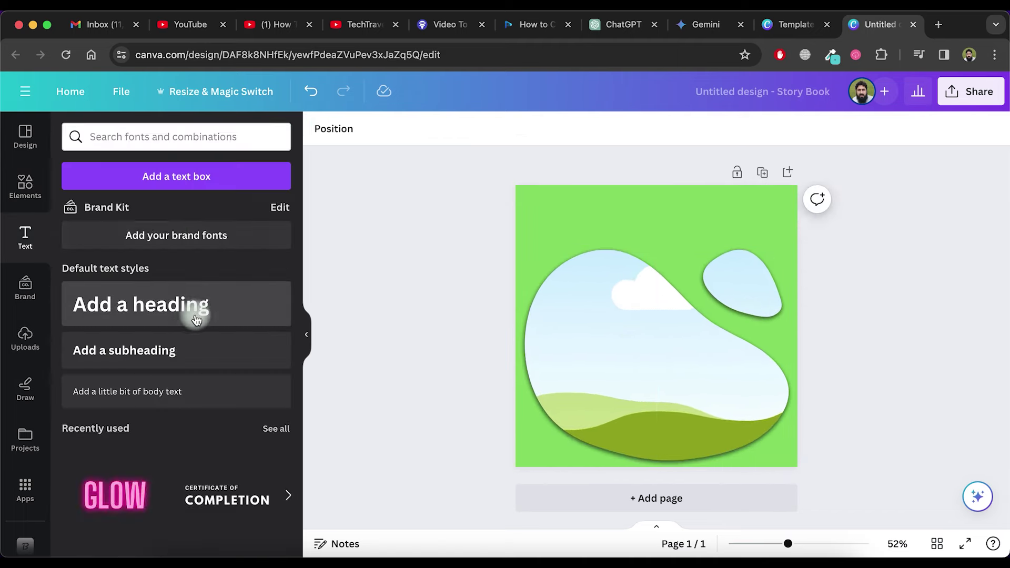
{"action": "left_click", "coordinate": [189, 318]}
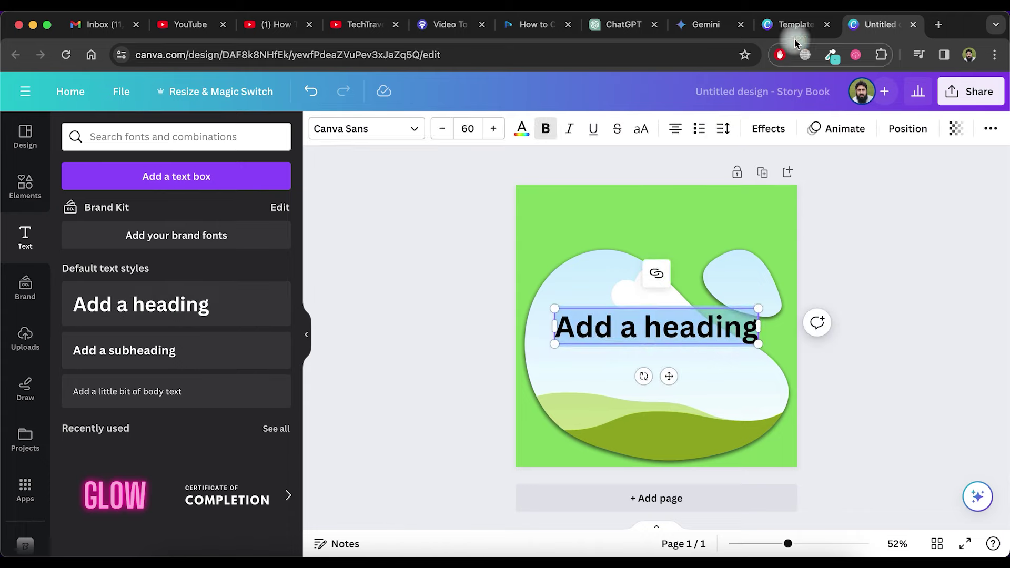
{"action": "left_click", "coordinate": [620, 25]}
{"action": "scroll", "coordinate": [526, 405], "scroll_direction": "down", "scroll_amount": 2}
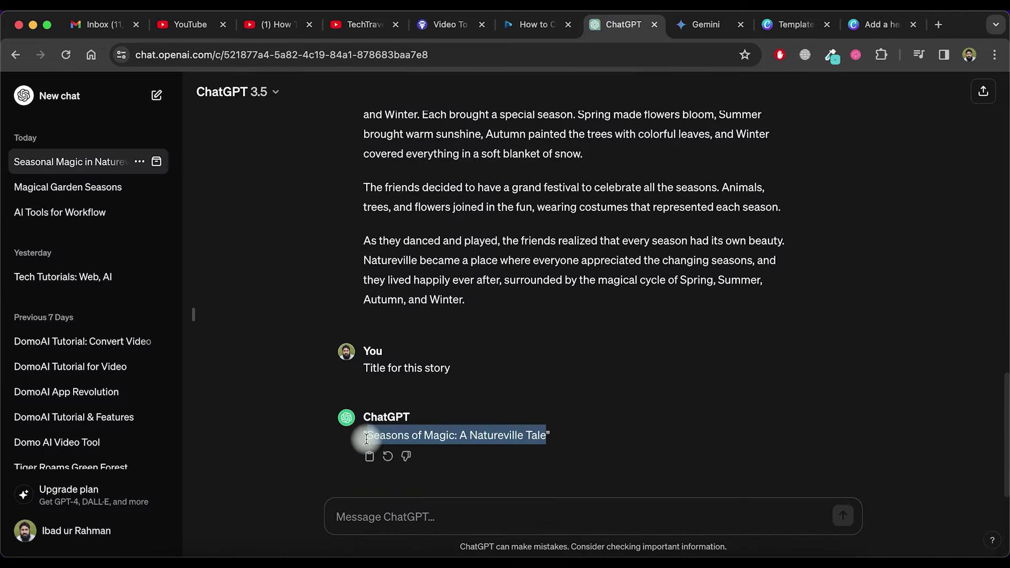
{"action": "left_click", "coordinate": [879, 24]}
{"action": "triple_click", "coordinate": [626, 333]}
{"action": "type", "text": "Seasons of Magic: A Natureville Tale"}
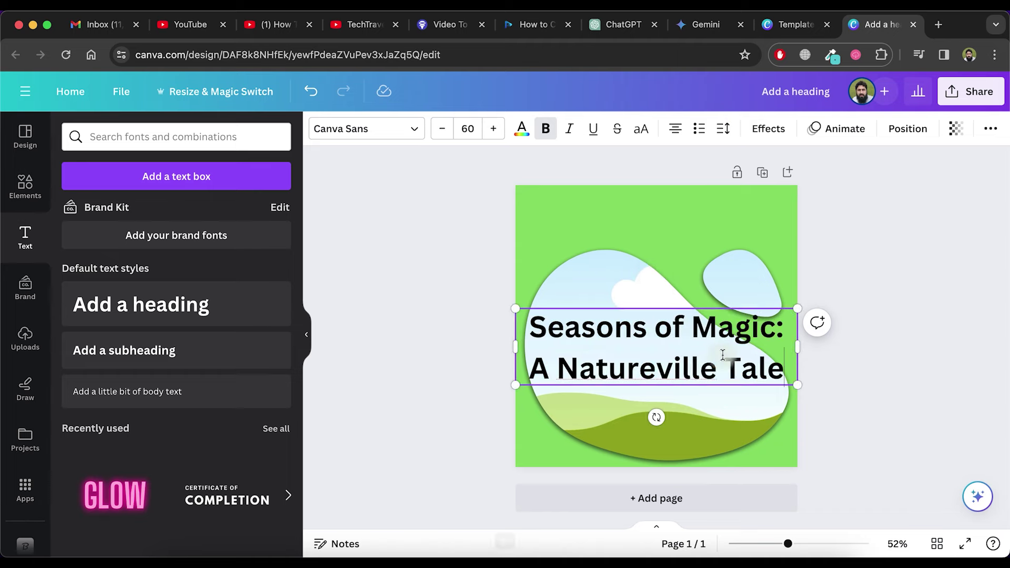
Step: Search fonts for 'comic' and apply COMICA to the title
{"action": "key", "text": "super+a"}
{"action": "left_click", "coordinate": [357, 128]}
{"action": "scroll", "coordinate": [252, 323], "scroll_direction": "down", "scroll_amount": 5}
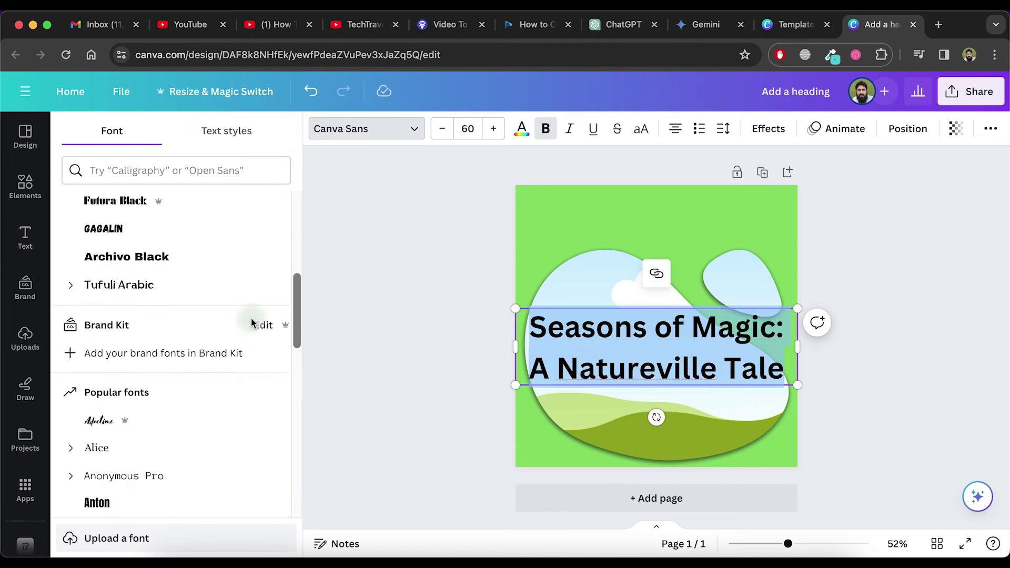
{"action": "left_click", "coordinate": [206, 171]}
{"action": "type", "text": "comic"}
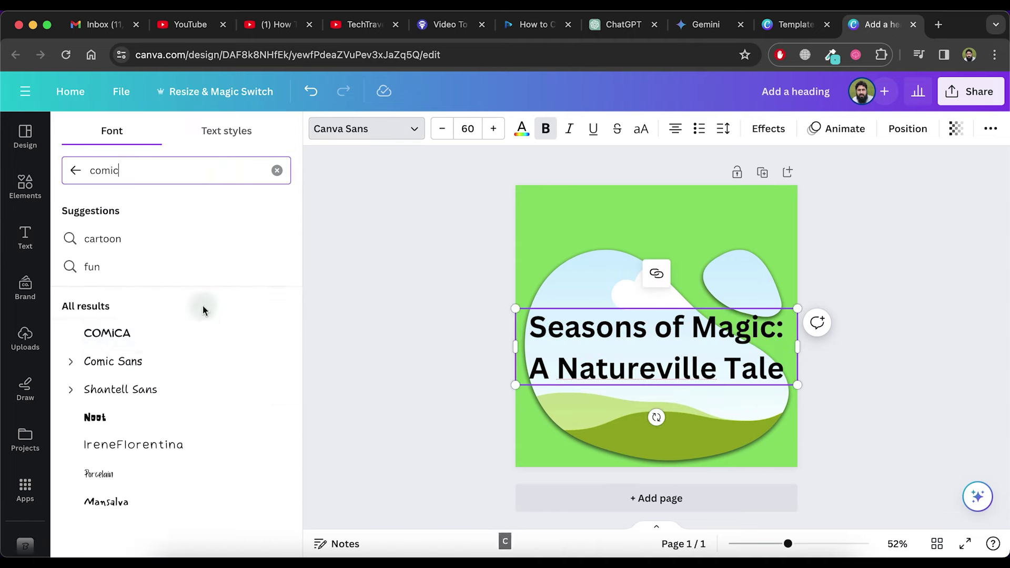
{"action": "left_click", "coordinate": [174, 337]}
Step: Move the title to the page top, switch it to Comic Sans, and add page 2
{"action": "left_click_drag", "start_coordinate": [681, 355], "coordinate": [680, 239]}
{"action": "left_click", "coordinate": [594, 292]}
{"action": "double_click", "coordinate": [649, 220]}
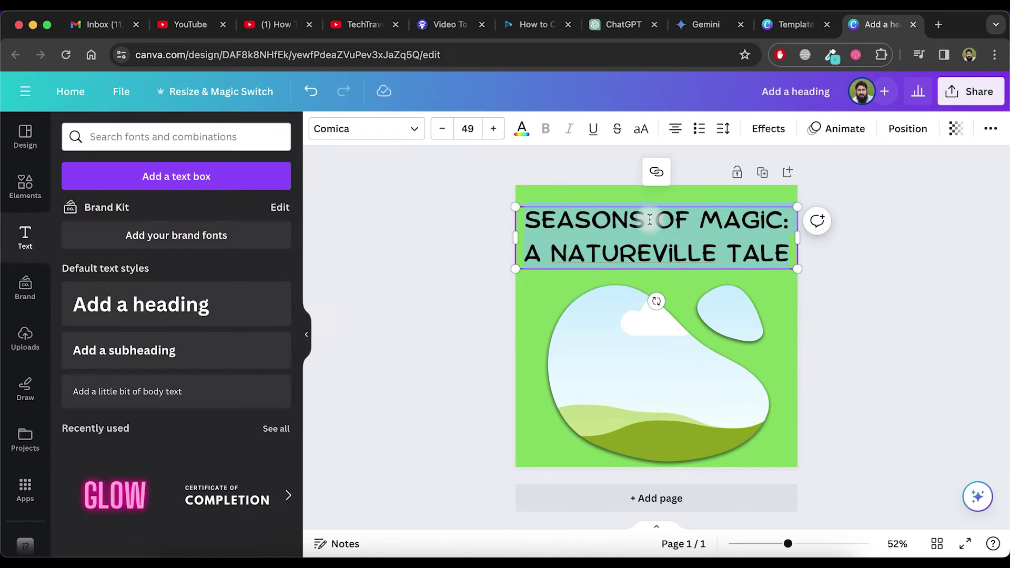
{"action": "left_click", "coordinate": [414, 139]}
{"action": "left_click", "coordinate": [74, 362]}
{"action": "left_click", "coordinate": [748, 349]}
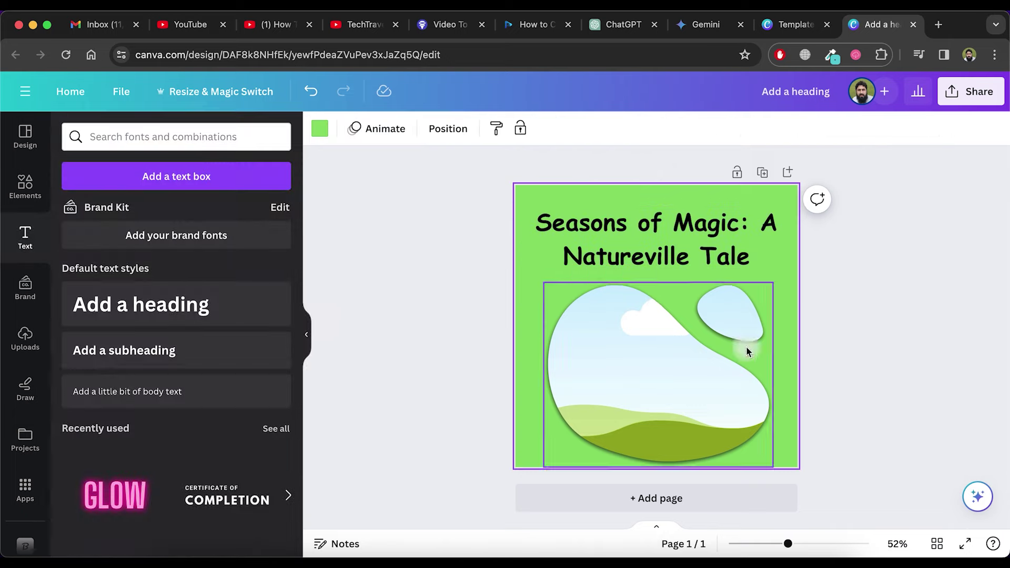
{"action": "left_click", "coordinate": [717, 497]}
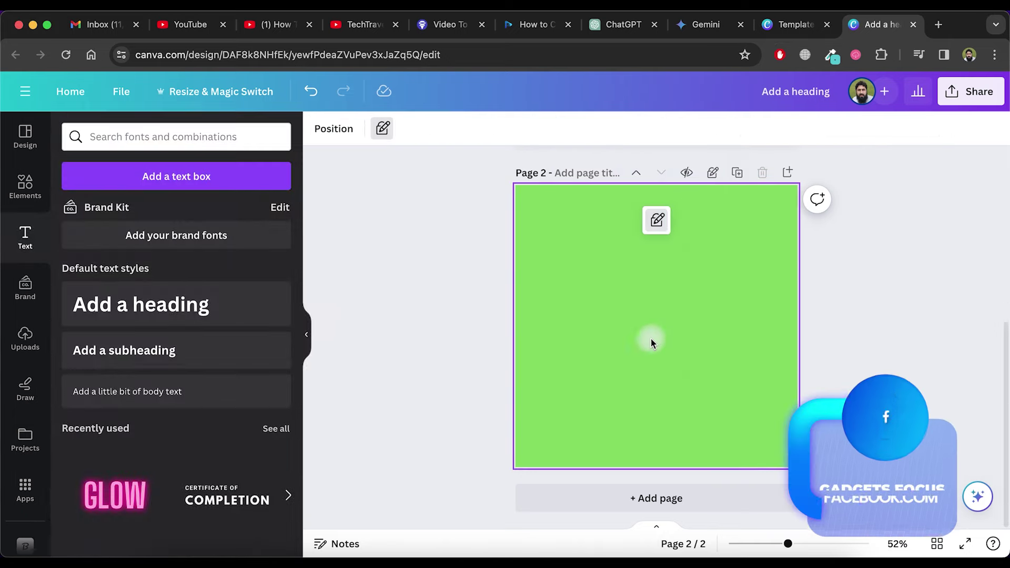
Step: Place a blob frame and a body text box on page 2
{"action": "left_click", "coordinate": [26, 187]}
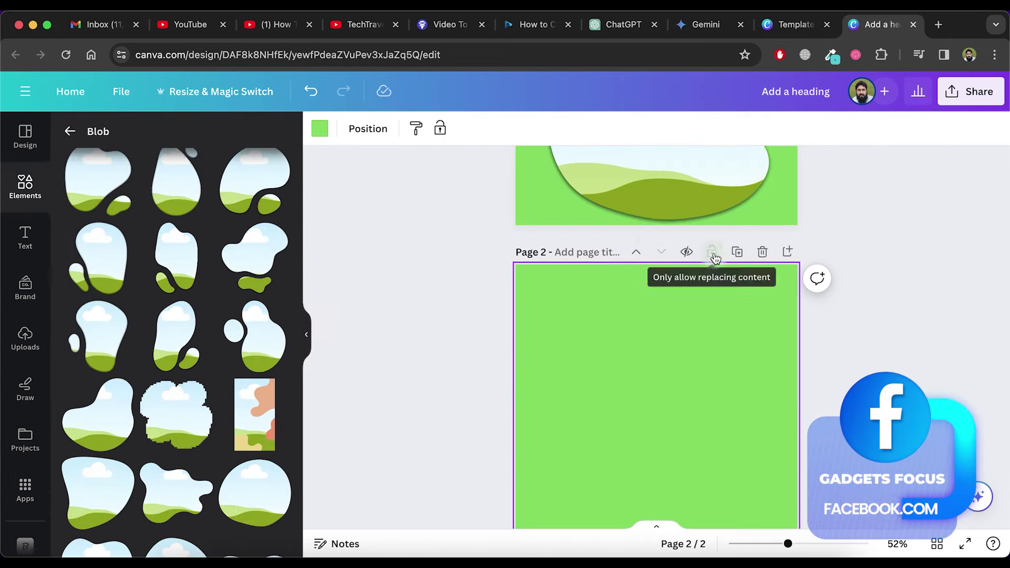
{"action": "left_click_drag", "start_coordinate": [97, 493], "coordinate": [686, 353]}
{"action": "left_click", "coordinate": [703, 277]}
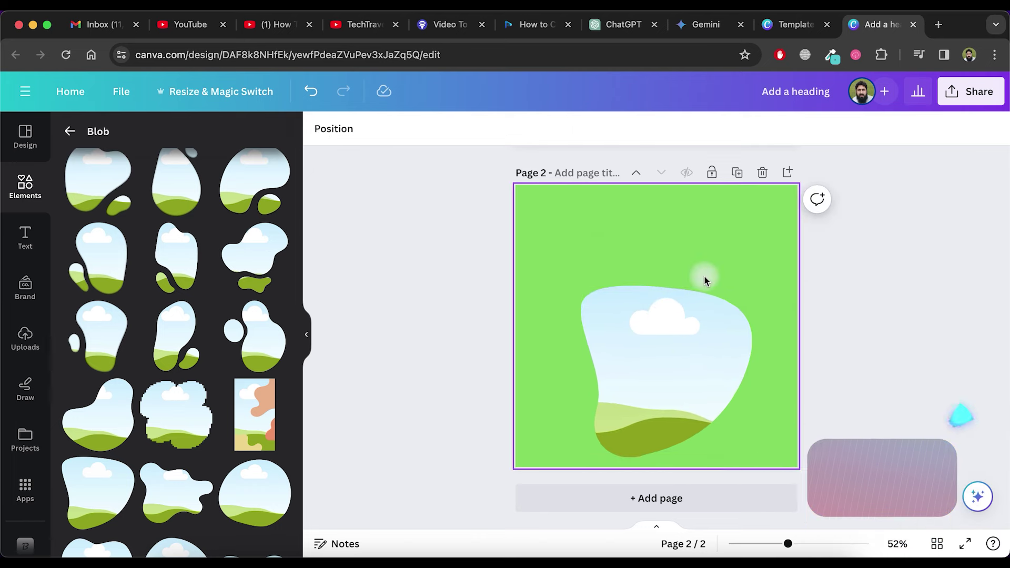
{"action": "left_click", "coordinate": [3, 230]}
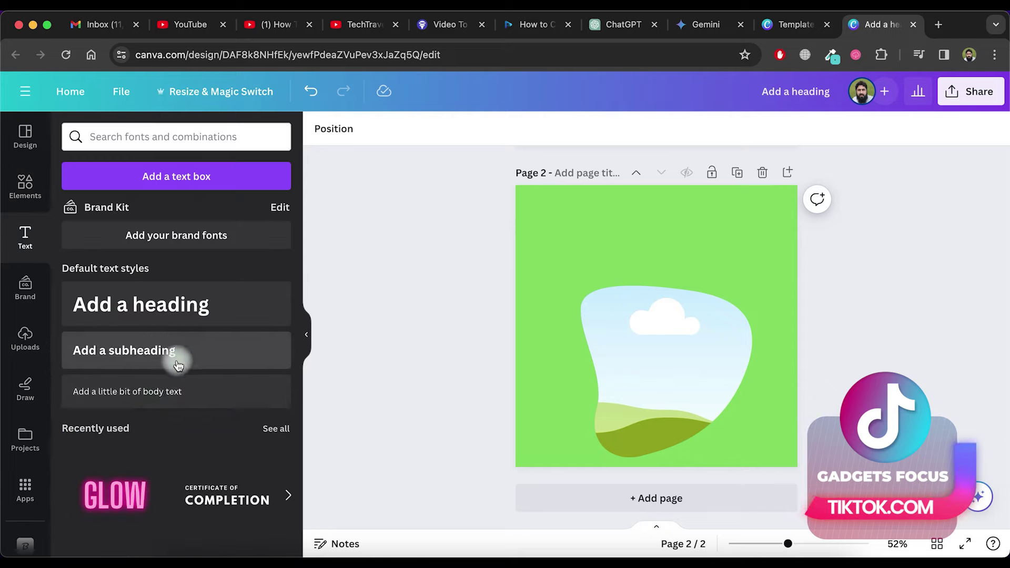
{"action": "left_click", "coordinate": [162, 387]}
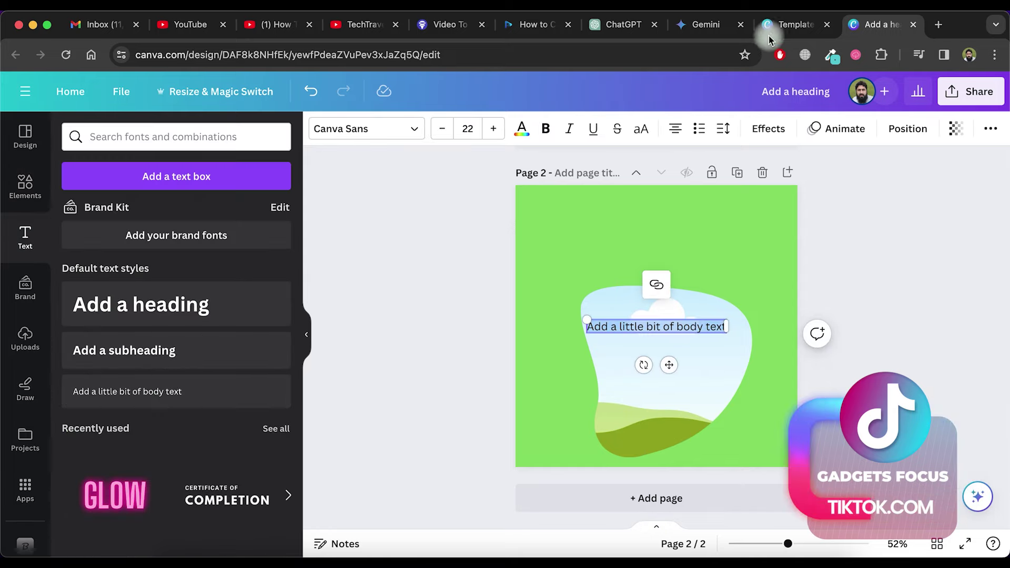
Step: Copy the story's first sentence from ChatGPT and paste it into the body text
{"action": "left_click", "coordinate": [625, 24]}
{"action": "scroll", "coordinate": [553, 199], "scroll_direction": "up", "scroll_amount": 5}
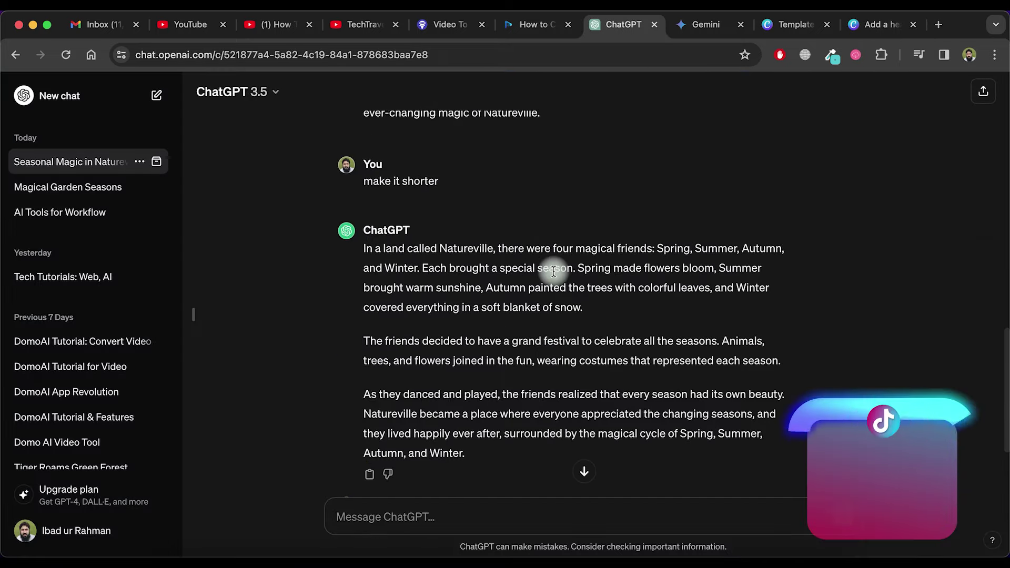
{"action": "left_click_drag", "start_coordinate": [419, 268], "coordinate": [363, 252]}
{"action": "key", "text": "super+c"}
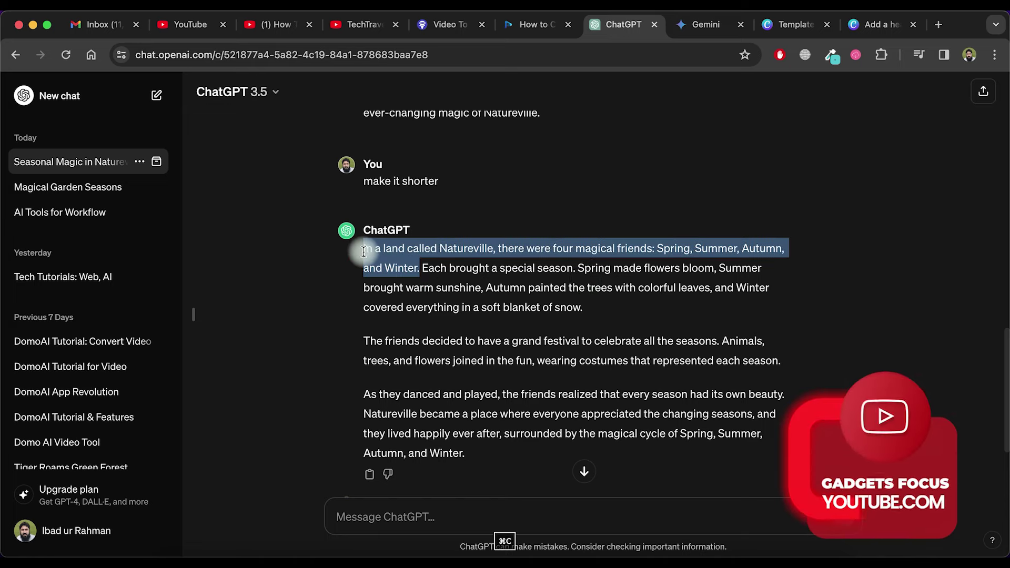
{"action": "left_click", "coordinate": [881, 24]}
{"action": "key", "text": "super+v"}
Step: Move the opening sentence to the top of page 2 and narrow it to three lines
{"action": "left_click_drag", "start_coordinate": [671, 379], "coordinate": [674, 275]}
{"action": "left_click_drag", "start_coordinate": [807, 227], "coordinate": [781, 235]}
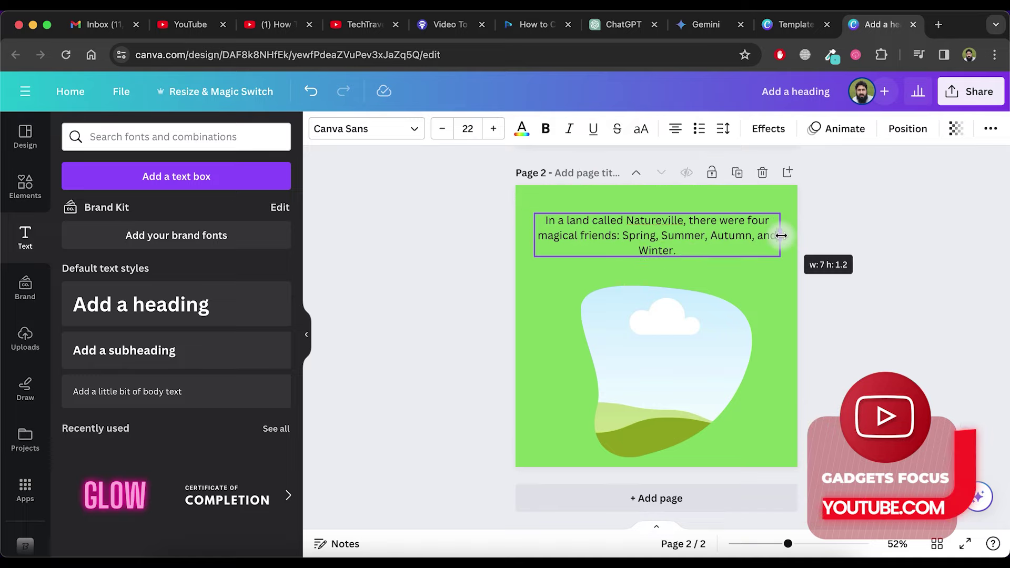
{"action": "left_click", "coordinate": [493, 128]}
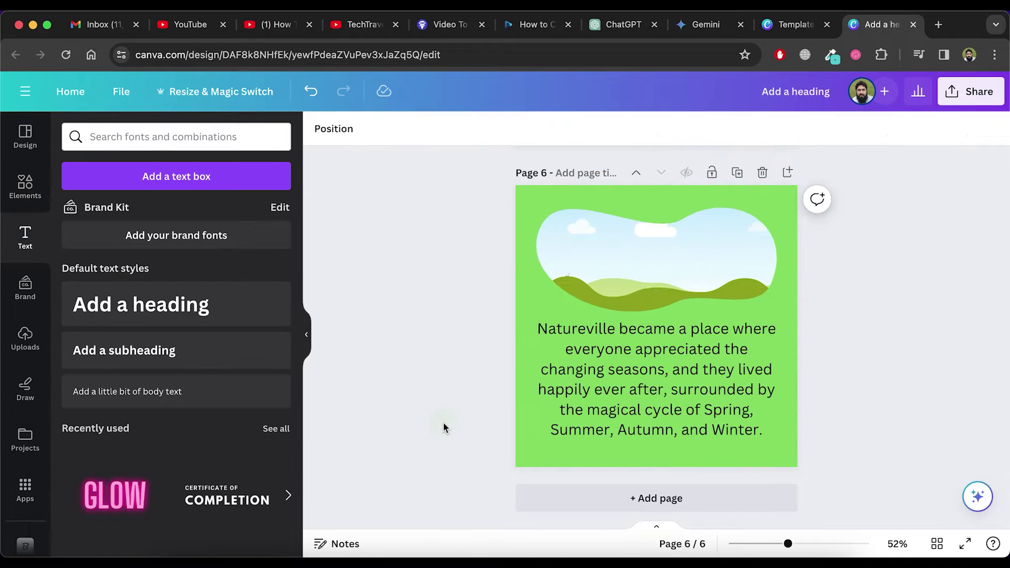
Step: Search Elements for kids season graphics and add the autumn kids graphic to the cover
{"action": "scroll", "coordinate": [444, 426], "scroll_direction": "up", "scroll_amount": 20}
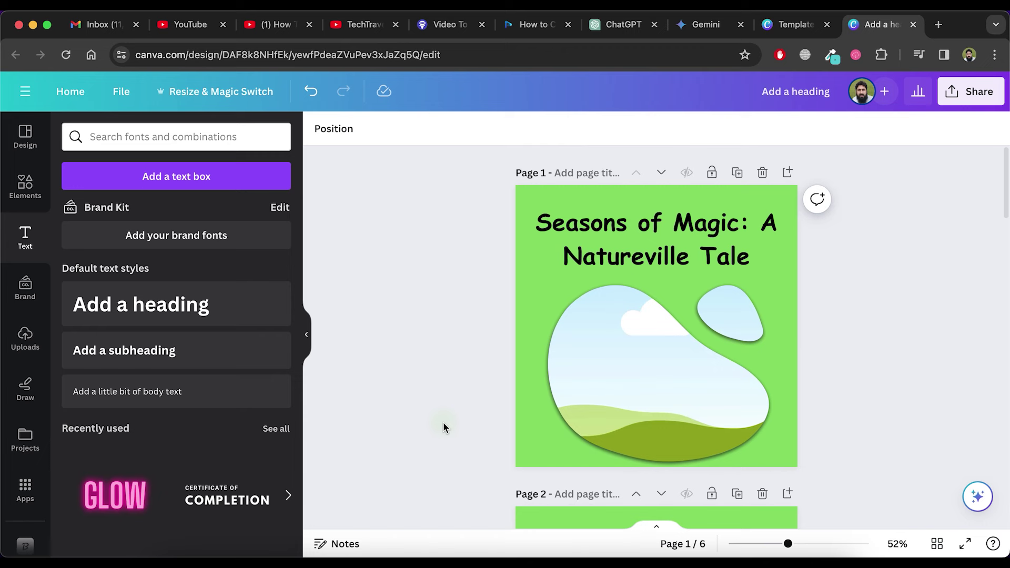
{"action": "left_click", "coordinate": [26, 185]}
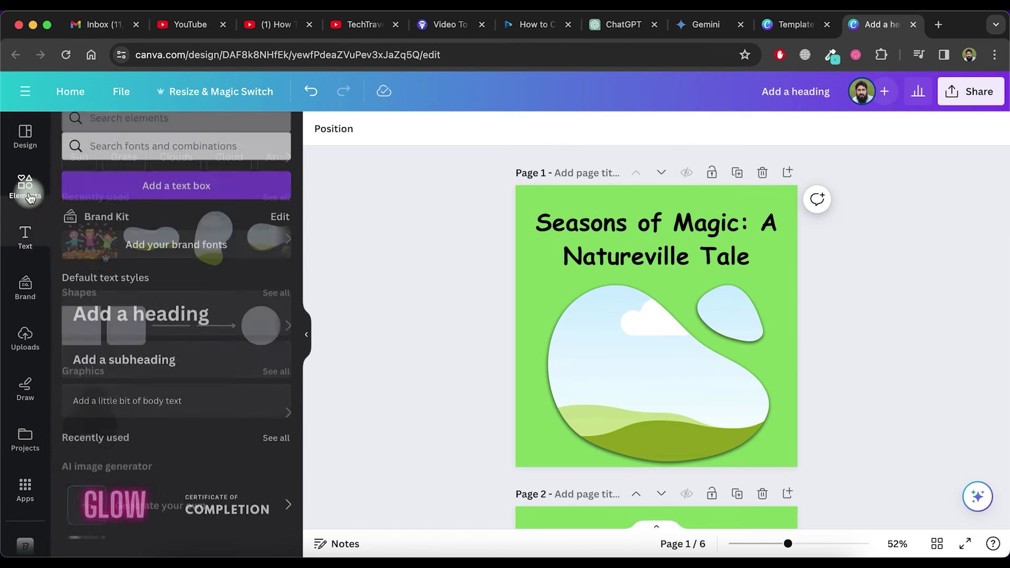
{"action": "left_click", "coordinate": [132, 138]}
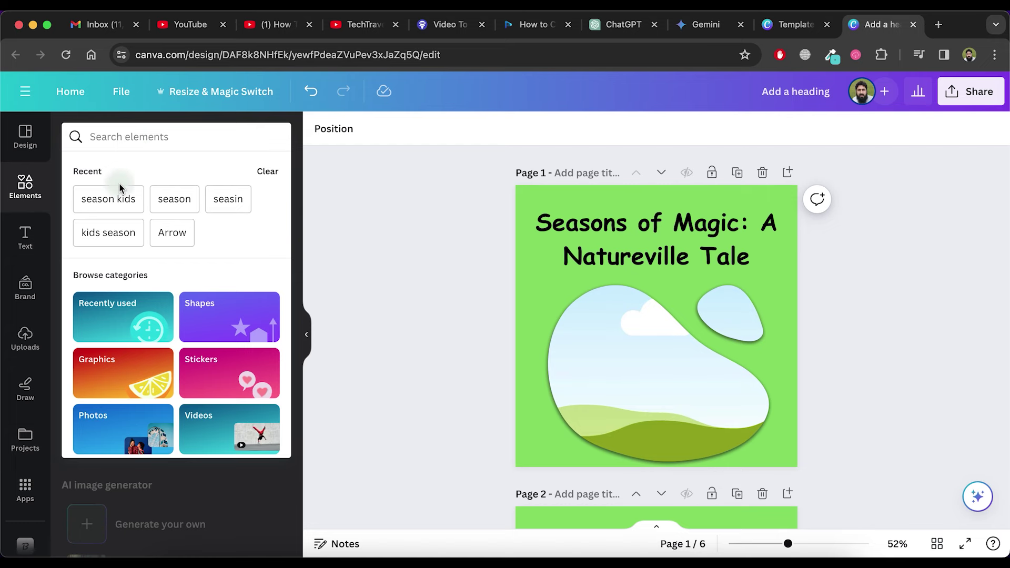
{"action": "type", "text": "kids"}
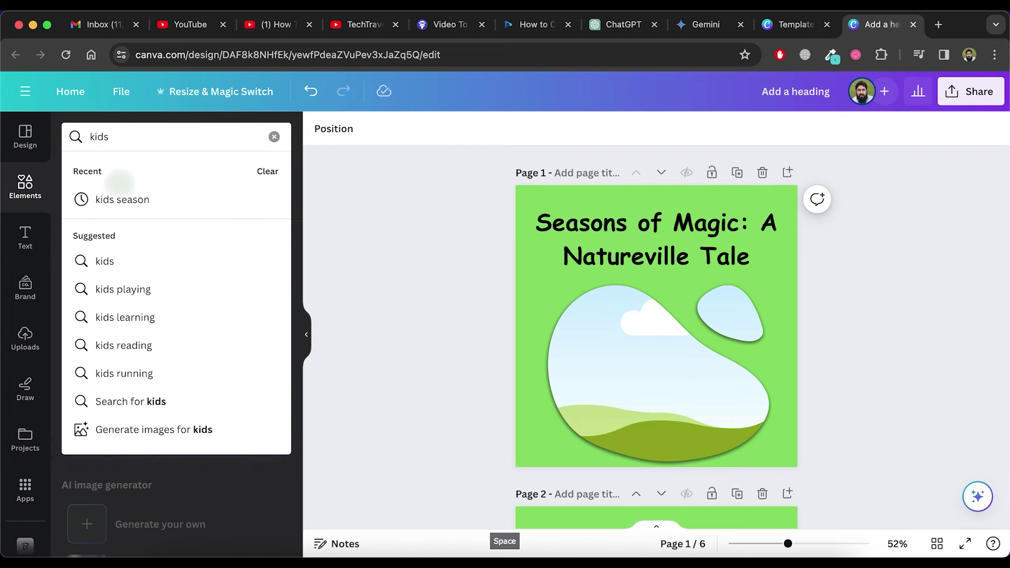
{"action": "left_click", "coordinate": [143, 211]}
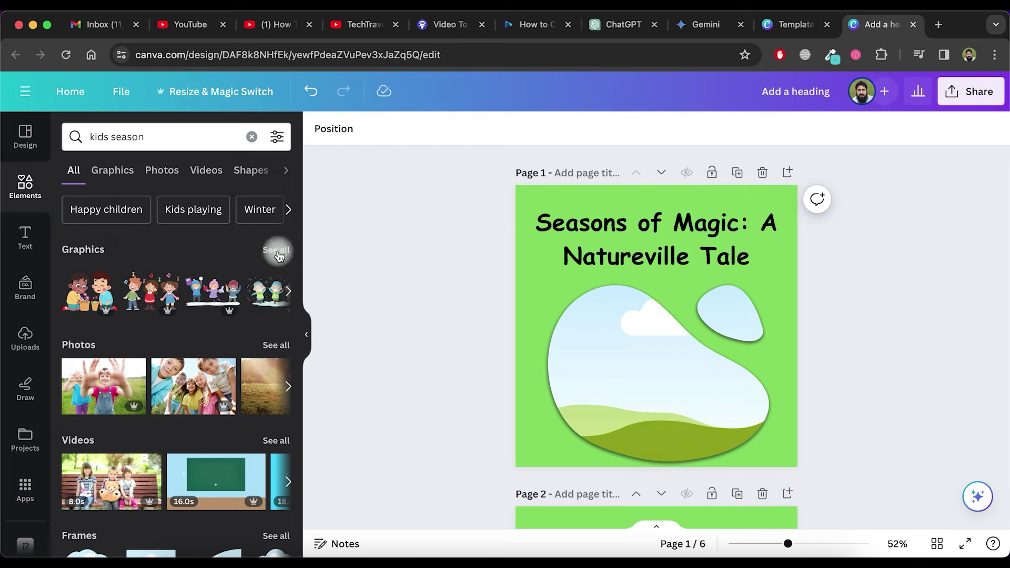
{"action": "left_click", "coordinate": [272, 187]}
{"action": "scroll", "coordinate": [120, 403], "scroll_direction": "down", "scroll_amount": 5}
{"action": "left_click", "coordinate": [120, 402]}
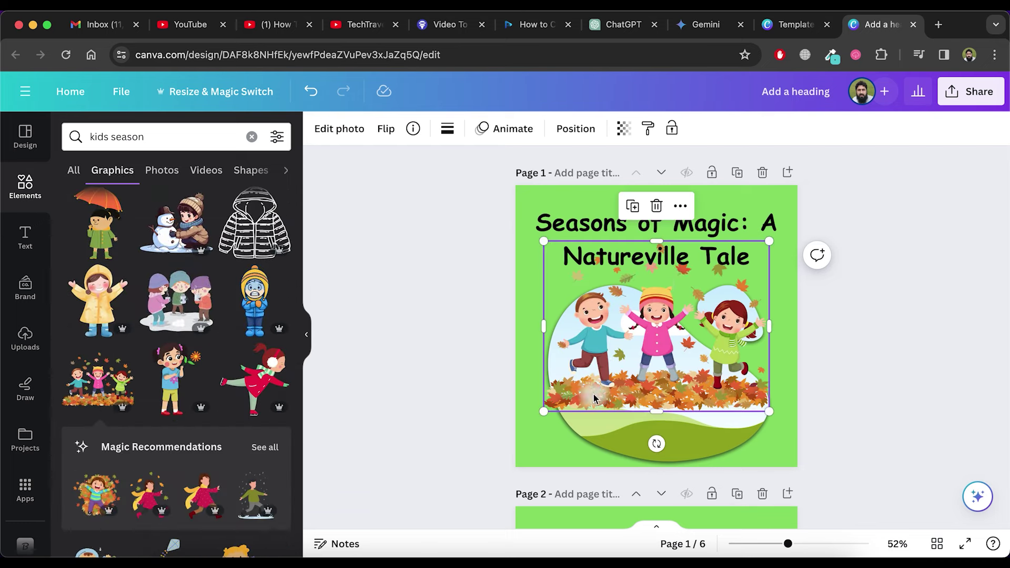
{"action": "left_click_drag", "start_coordinate": [546, 411], "coordinate": [656, 233]}
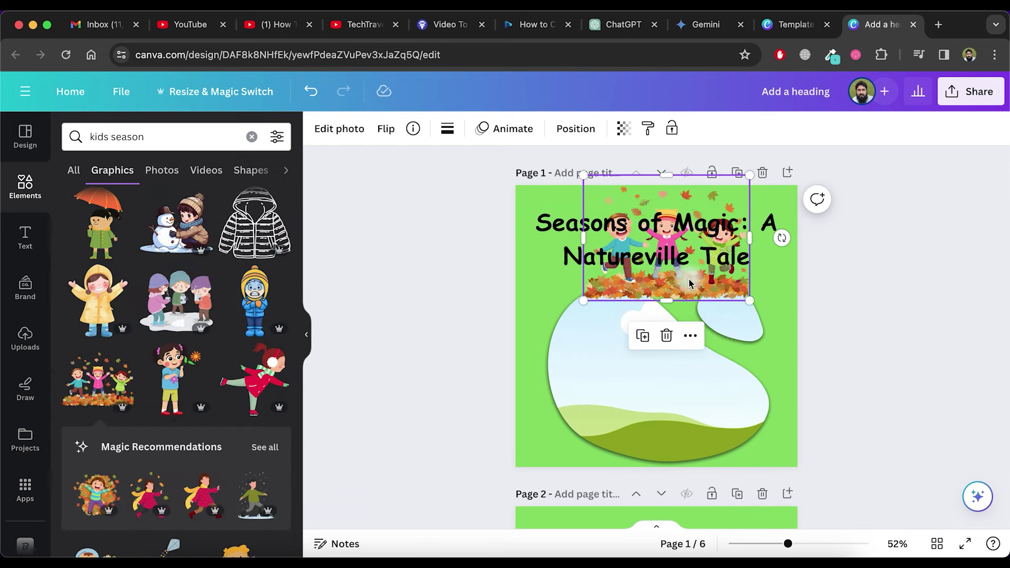
Step: Send the kids graphic behind the frame and fade it to 35 transparency
{"action": "right_click", "coordinate": [689, 286]}
{"action": "mouse_move", "coordinate": [698, 287]}
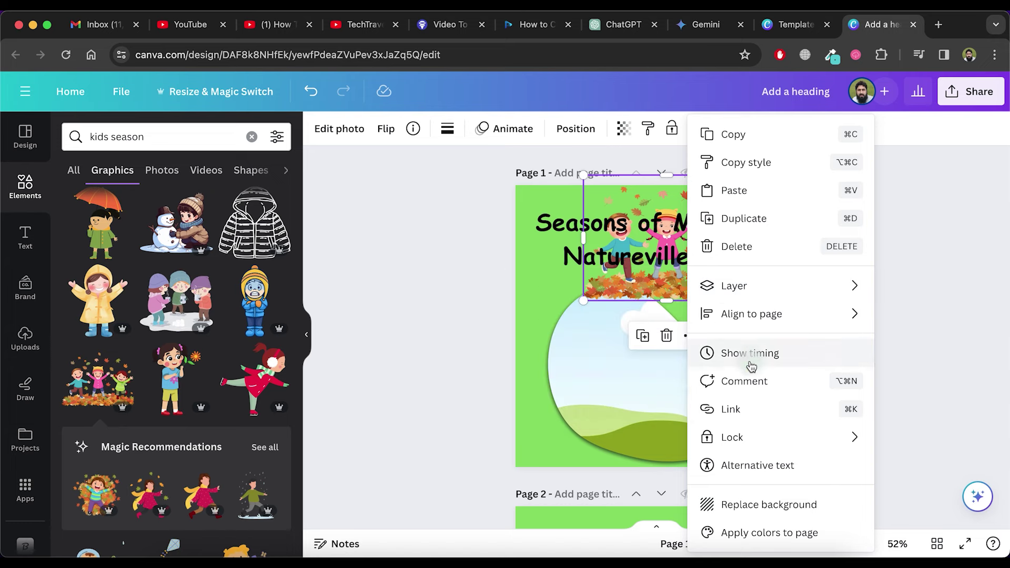
{"action": "mouse_move", "coordinate": [753, 436]}
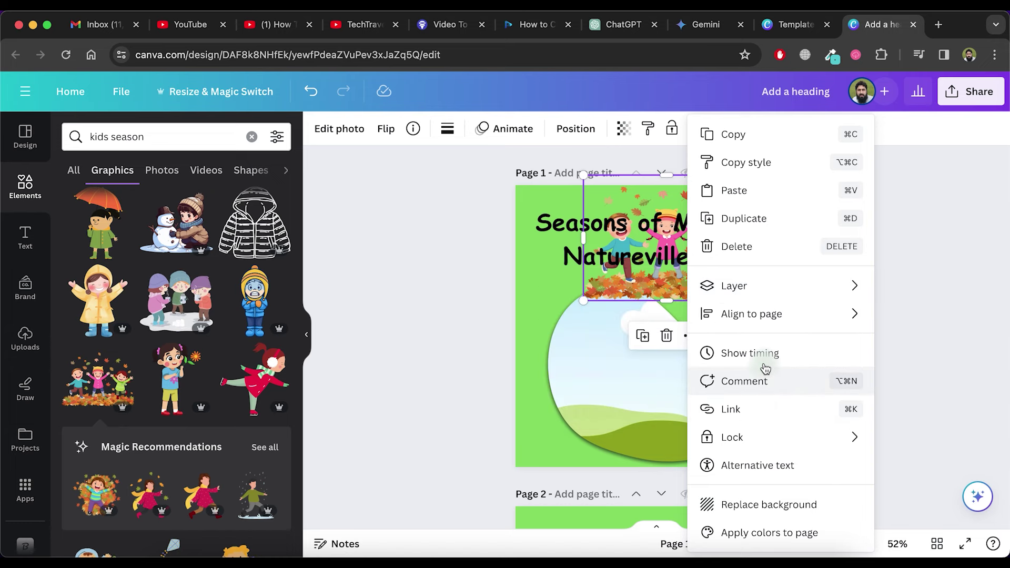
{"action": "mouse_move", "coordinate": [789, 289]}
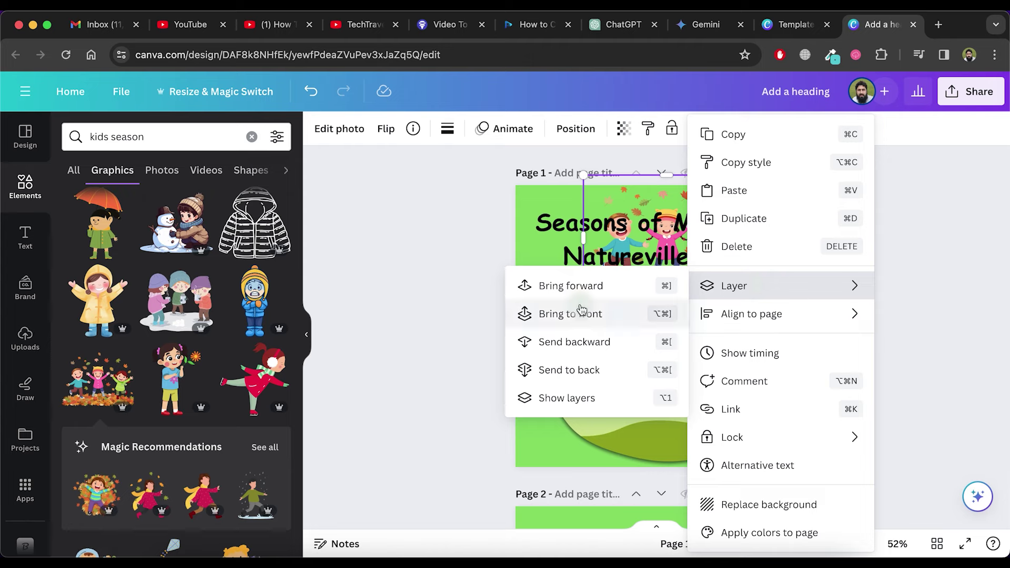
{"action": "left_click", "coordinate": [582, 342]}
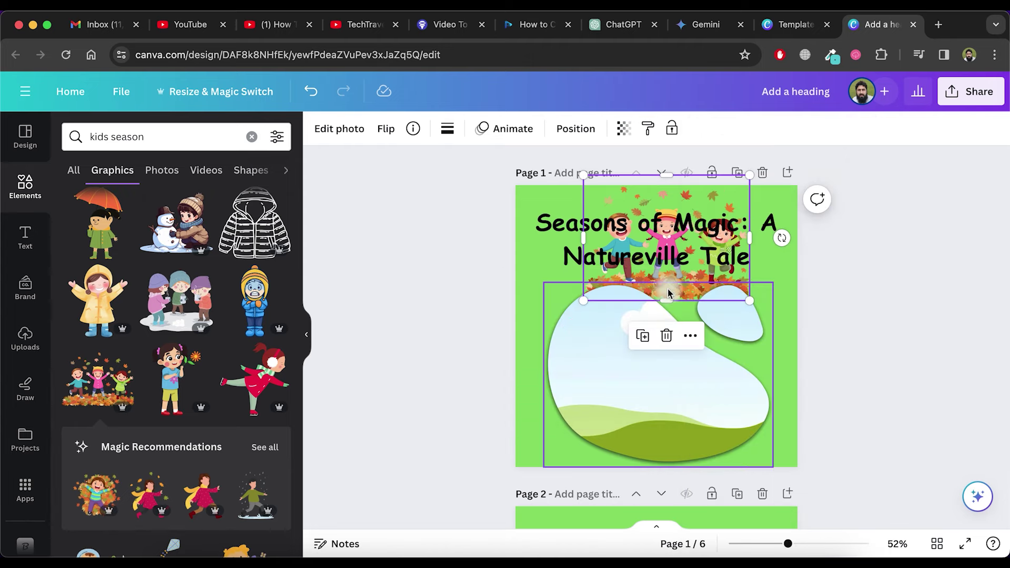
{"action": "left_click", "coordinate": [624, 136]}
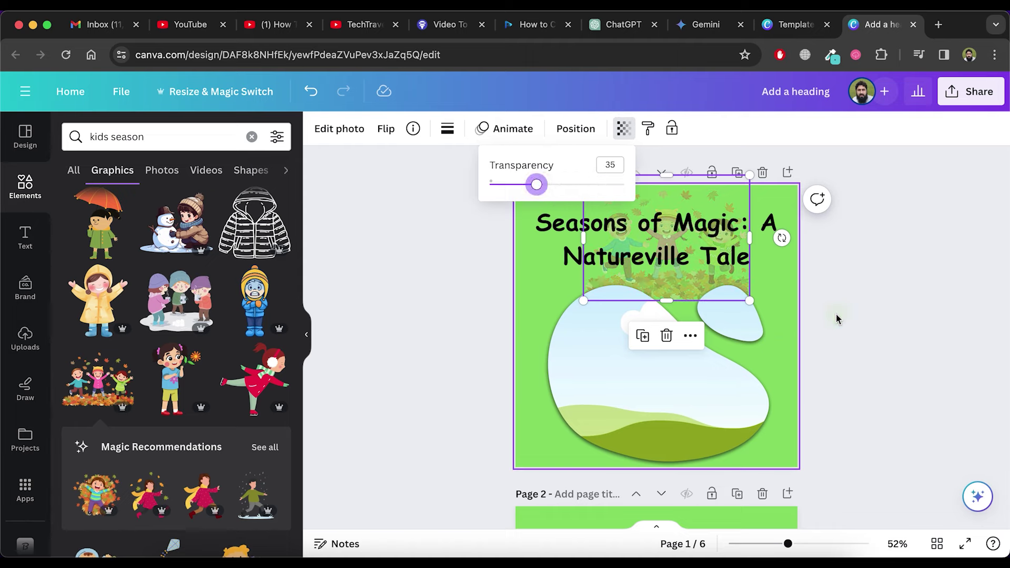
{"action": "left_click", "coordinate": [777, 327]}
{"action": "left_click", "coordinate": [252, 136]}
{"action": "type", "text": "catip"}
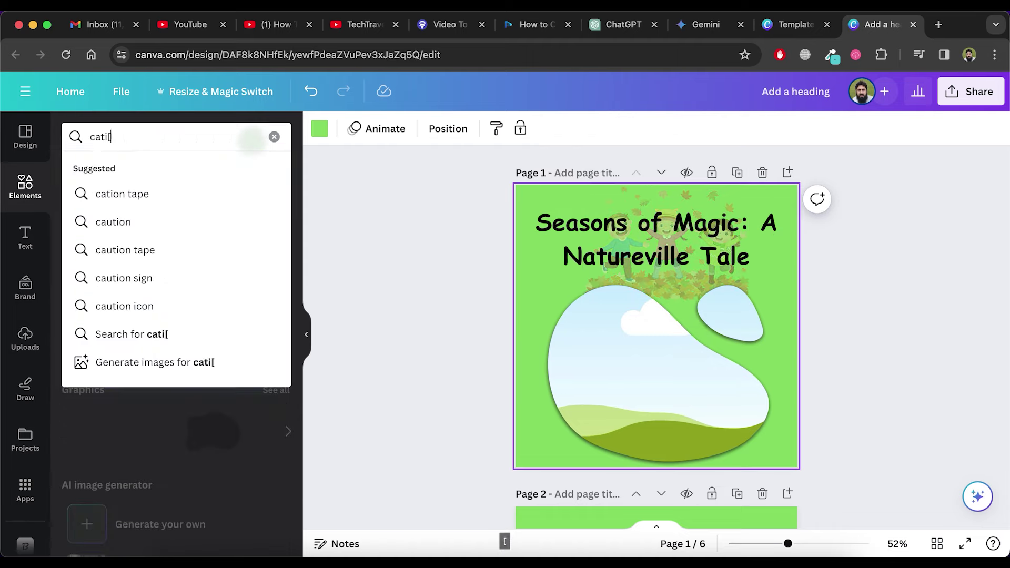
Step: Add the orange caterpillar graphic and shrink it into page 1's bottom-left corner
{"action": "left_click", "coordinate": [158, 194]}
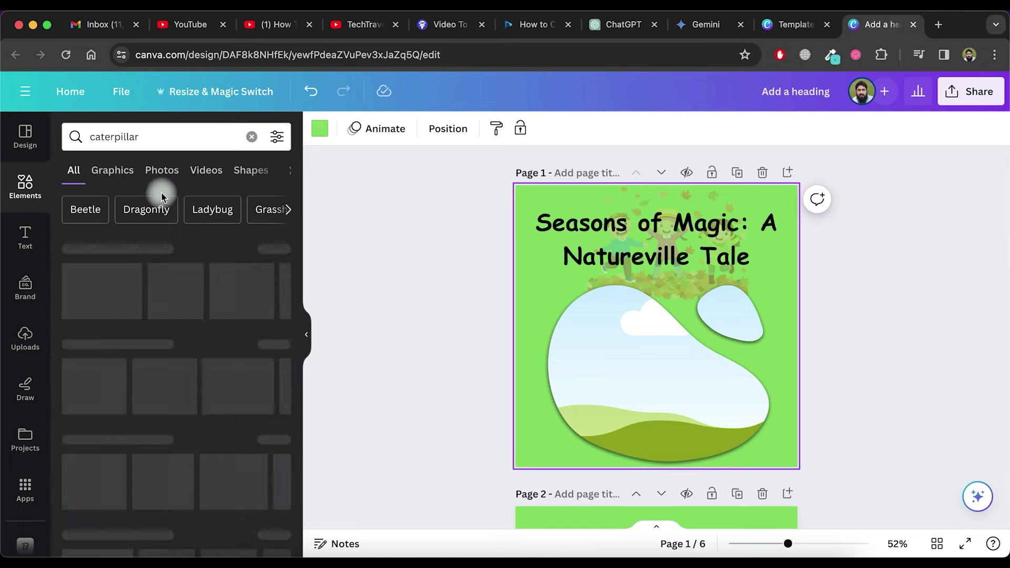
{"action": "scroll", "coordinate": [209, 448], "scroll_direction": "down", "scroll_amount": 2}
{"action": "left_click", "coordinate": [107, 436]}
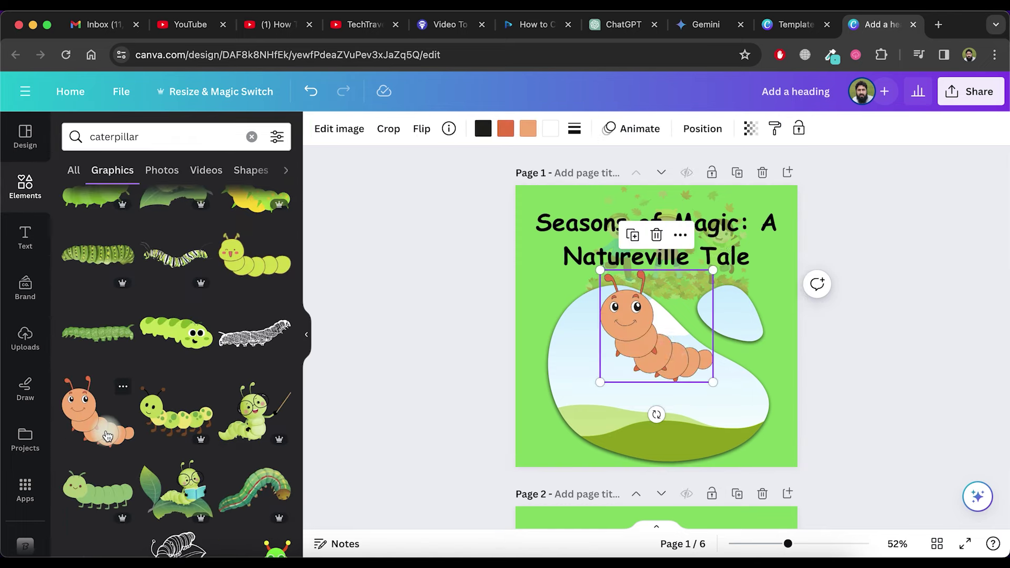
{"action": "left_click_drag", "start_coordinate": [674, 343], "coordinate": [589, 440]}
{"action": "left_click_drag", "start_coordinate": [628, 367], "coordinate": [583, 412]}
{"action": "left_click_drag", "start_coordinate": [542, 458], "coordinate": [541, 444]}
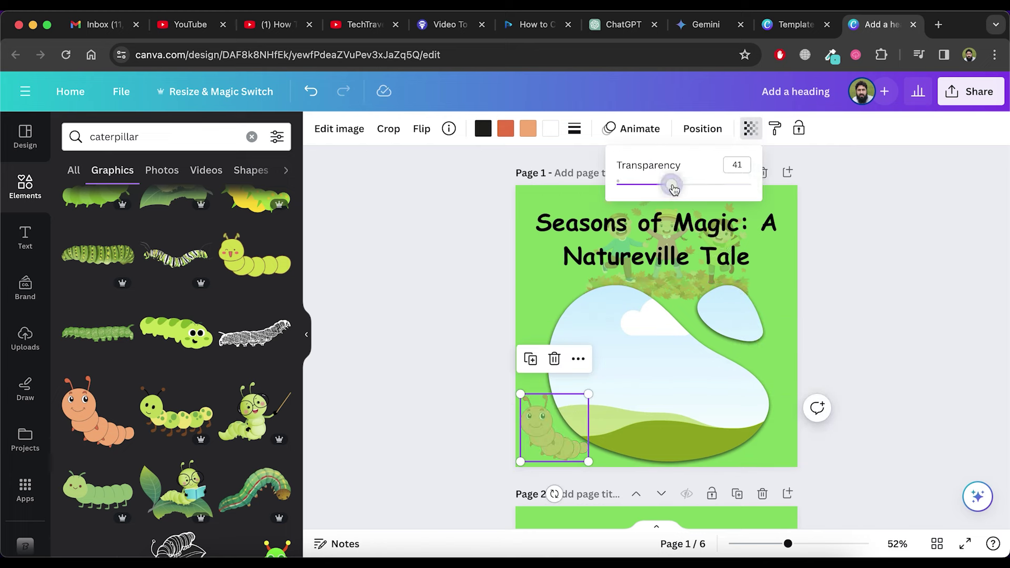
Step: Recolour the cover title orange-red #e76f3c and scroll down to page 2
{"action": "left_click", "coordinate": [692, 244]}
{"action": "left_click", "coordinate": [522, 129]}
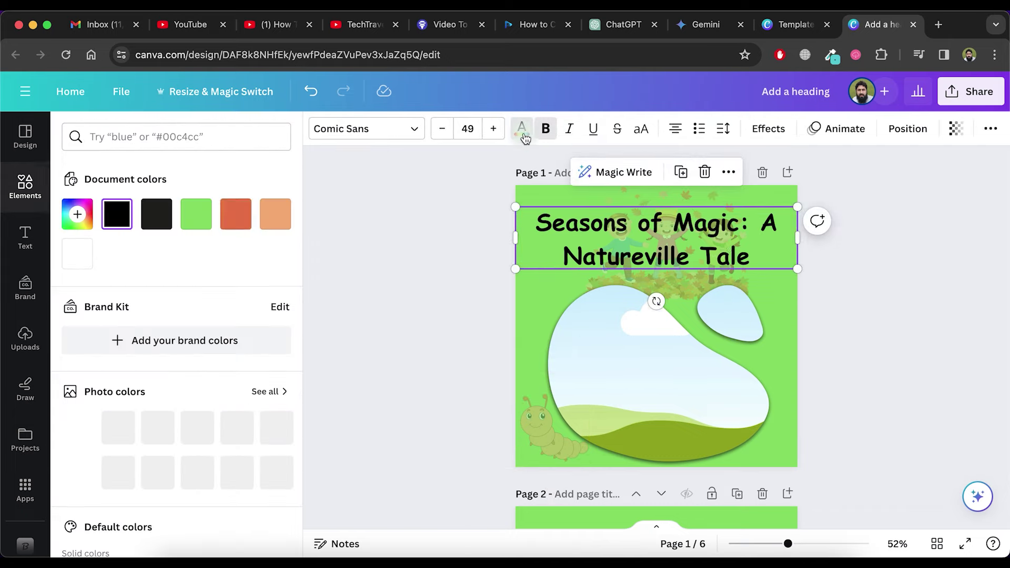
{"action": "left_click", "coordinate": [238, 221]}
{"action": "left_click", "coordinate": [781, 371]}
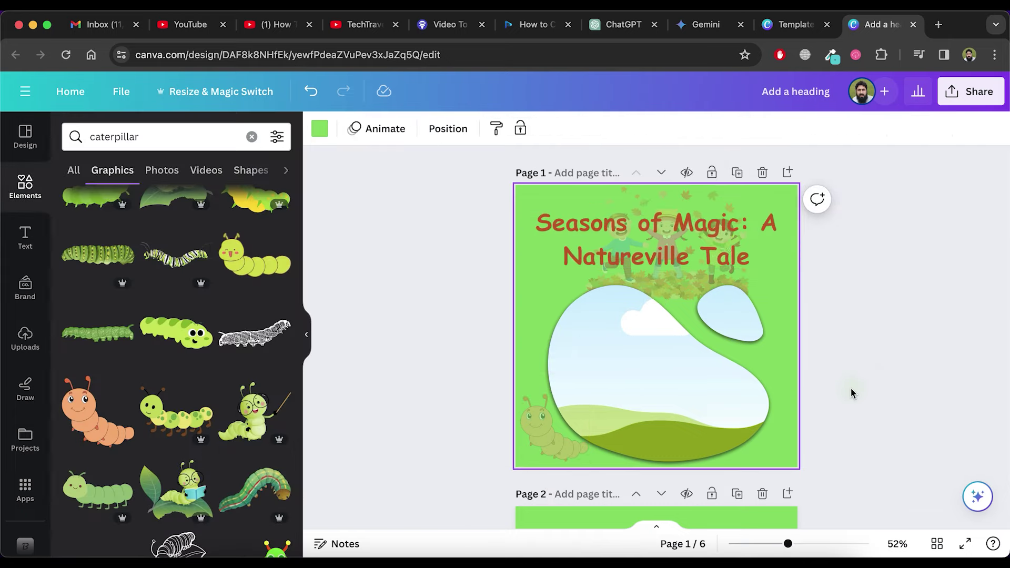
{"action": "scroll", "coordinate": [873, 457], "scroll_direction": "down", "scroll_amount": 5}
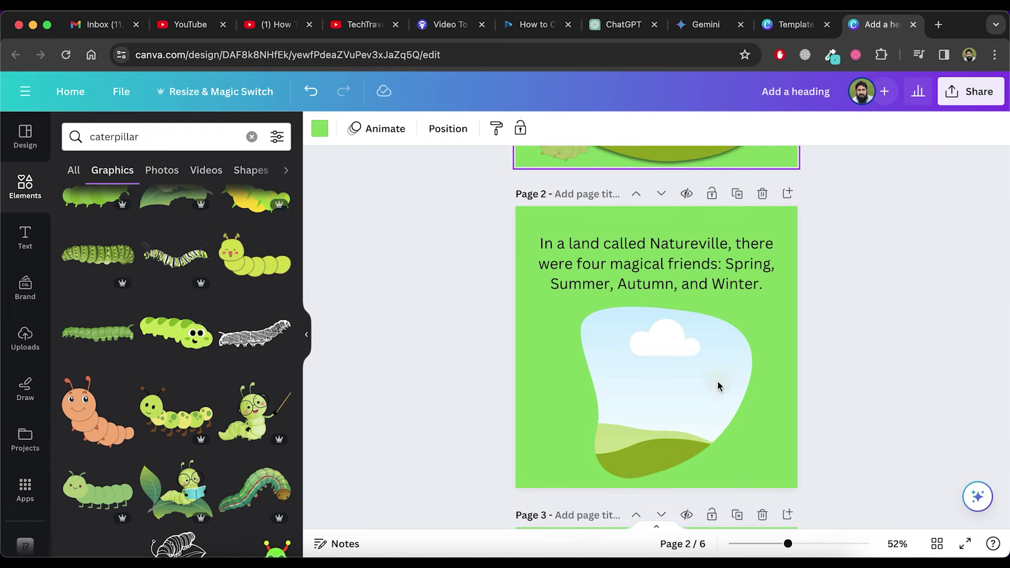
Step: Search 'kids' graphics and drag the three snowy kids graphic onto page 2
{"action": "left_click", "coordinate": [251, 137]}
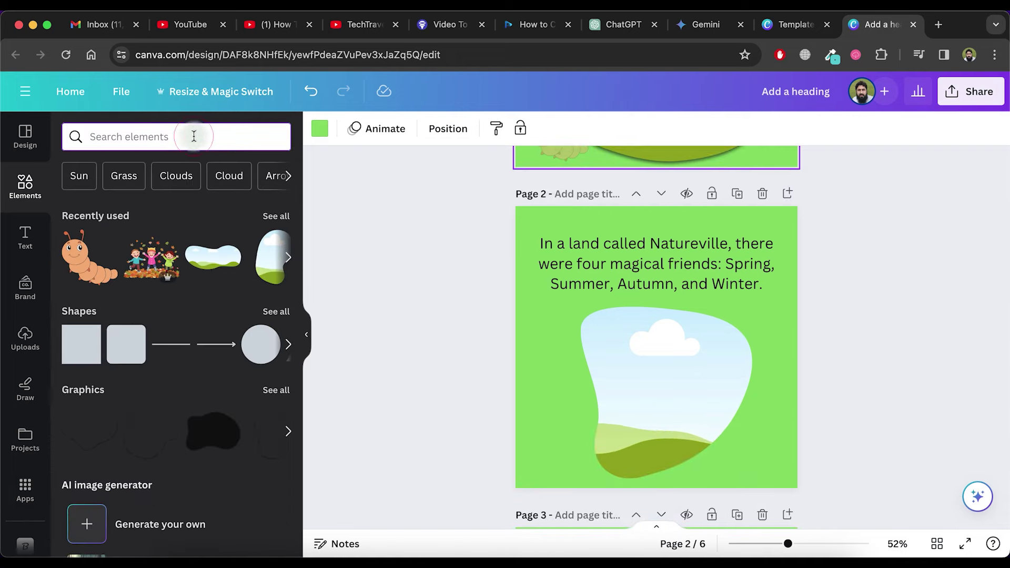
{"action": "type", "text": "kids"}
{"action": "left_click", "coordinate": [124, 198]}
{"action": "left_click", "coordinate": [112, 169]}
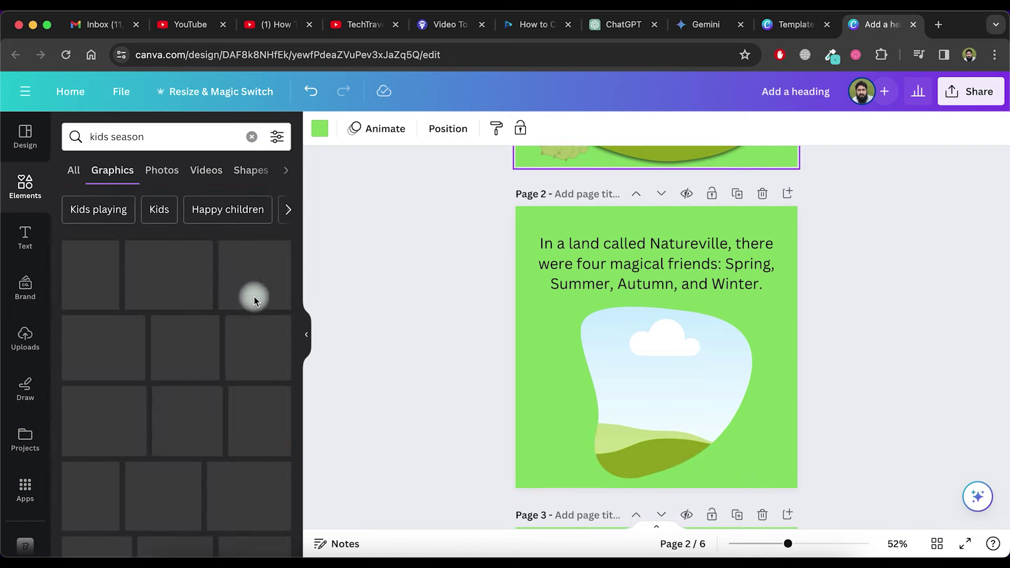
{"action": "scroll", "coordinate": [216, 405], "scroll_direction": "down", "scroll_amount": 5}
{"action": "scroll", "coordinate": [216, 405], "scroll_direction": "down", "scroll_amount": 10}
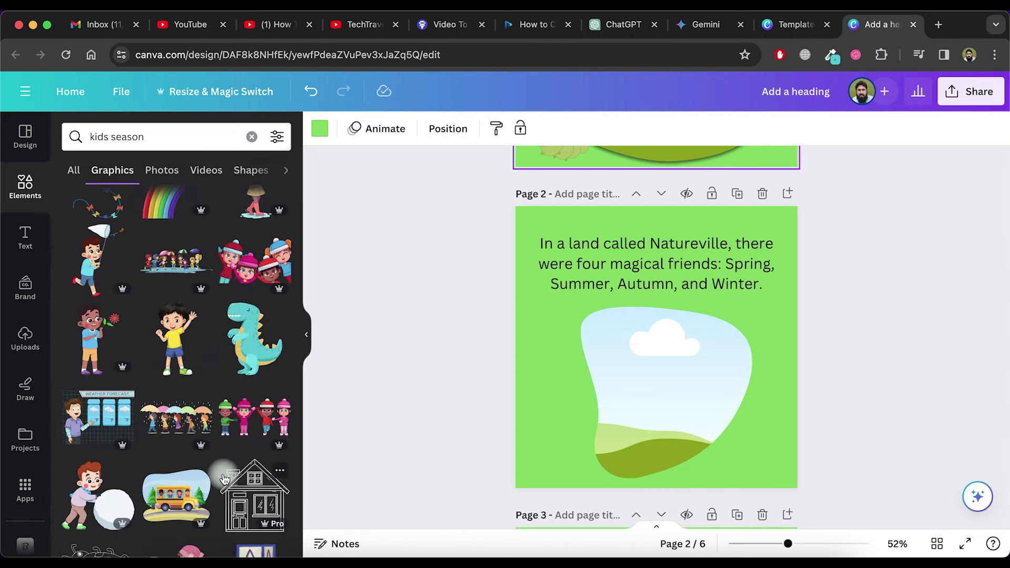
{"action": "scroll", "coordinate": [223, 478], "scroll_direction": "down", "scroll_amount": 10}
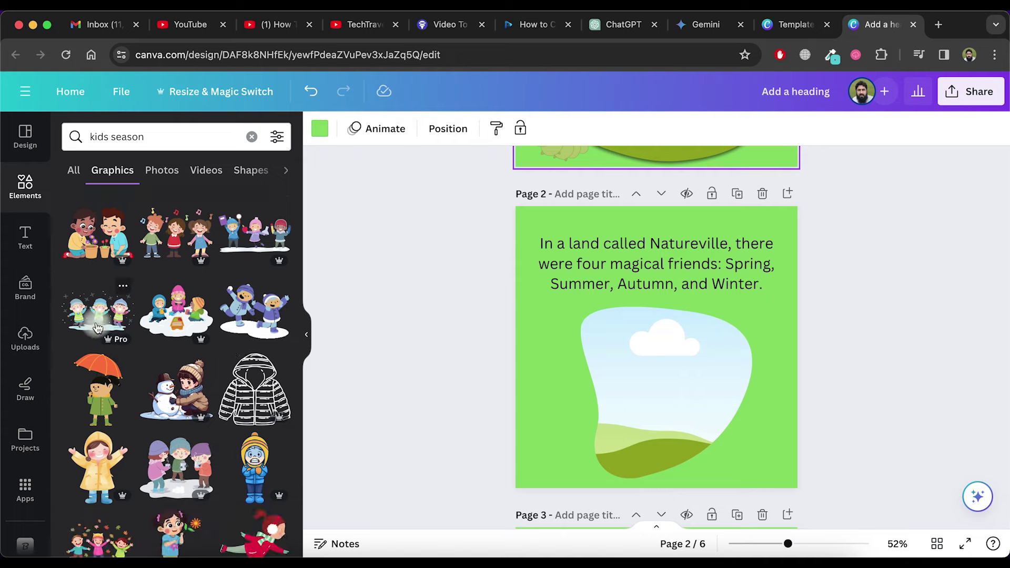
{"action": "left_click_drag", "start_coordinate": [97, 328], "coordinate": [736, 237]}
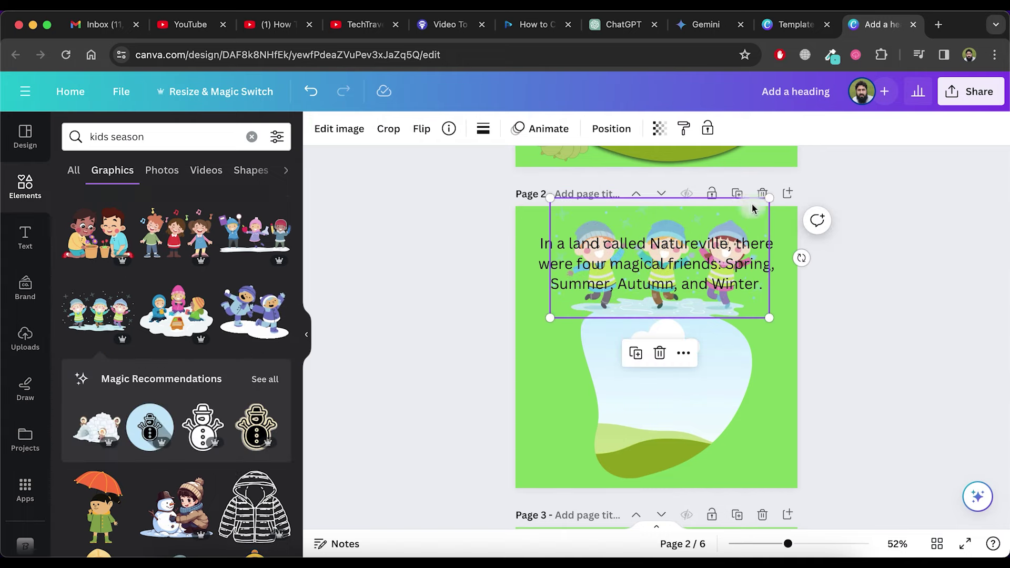
Step: Send the snowy kids graphic behind the text and set its transparency to 30
{"action": "right_click", "coordinate": [663, 293]}
{"action": "left_click", "coordinate": [863, 408]}
{"action": "left_click", "coordinate": [659, 130]}
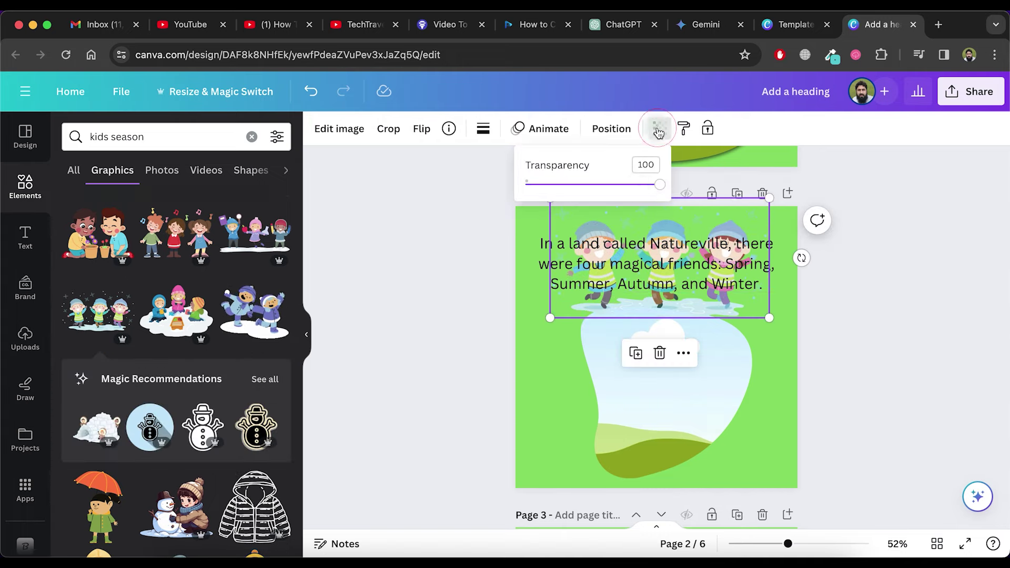
{"action": "left_click_drag", "start_coordinate": [620, 190], "coordinate": [567, 192]}
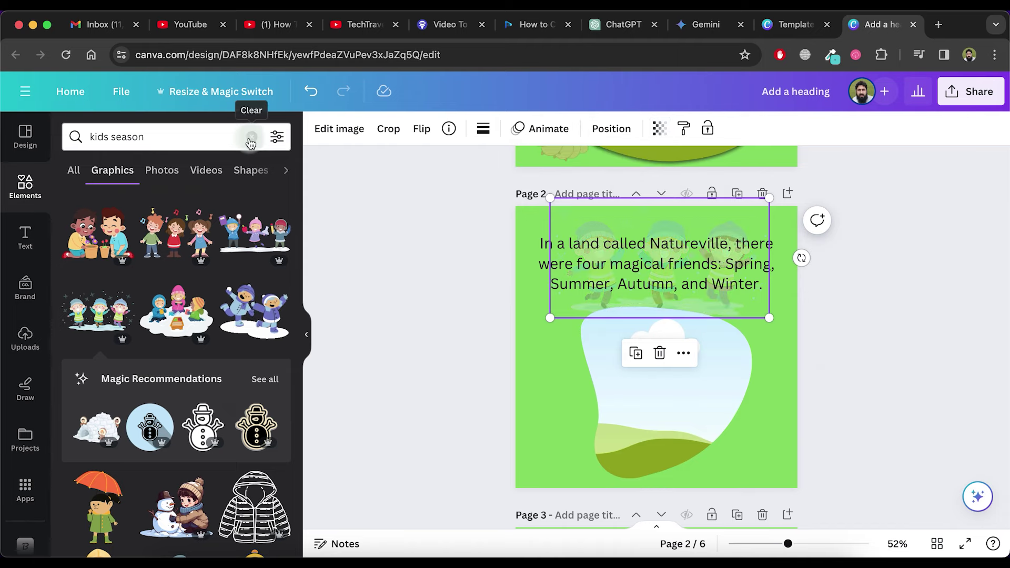
{"action": "left_click", "coordinate": [251, 137]}
Step: Add a purple butterfly to page 2, shrink it into the bottom-left and fade it
{"action": "type", "text": "butter"}
{"action": "left_click", "coordinate": [179, 192]}
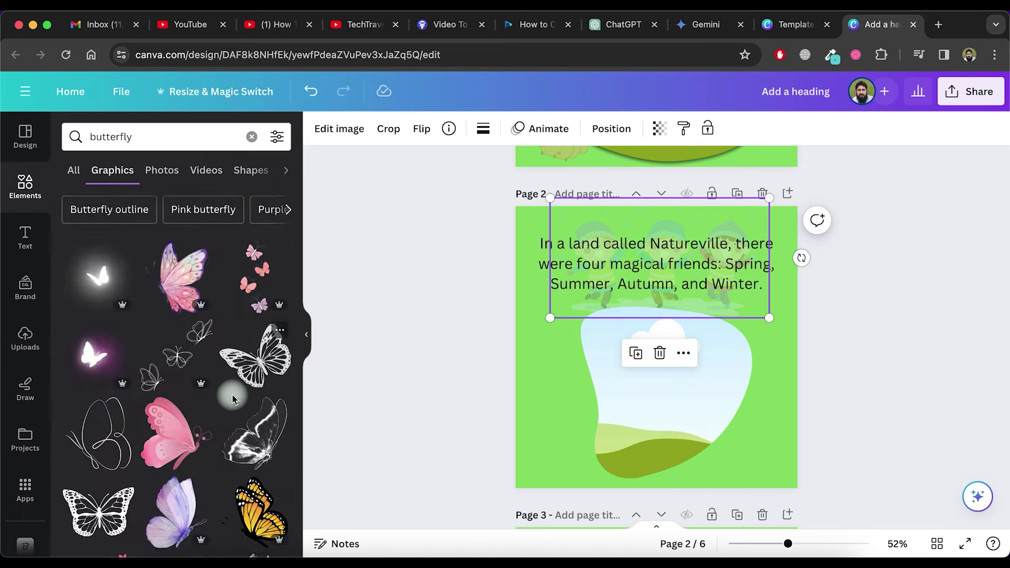
{"action": "scroll", "coordinate": [185, 438], "scroll_direction": "down", "scroll_amount": 2}
{"action": "left_click", "coordinate": [173, 431]}
{"action": "left_click_drag", "start_coordinate": [750, 289], "coordinate": [636, 372]}
{"action": "left_click_drag", "start_coordinate": [594, 442], "coordinate": [561, 449]}
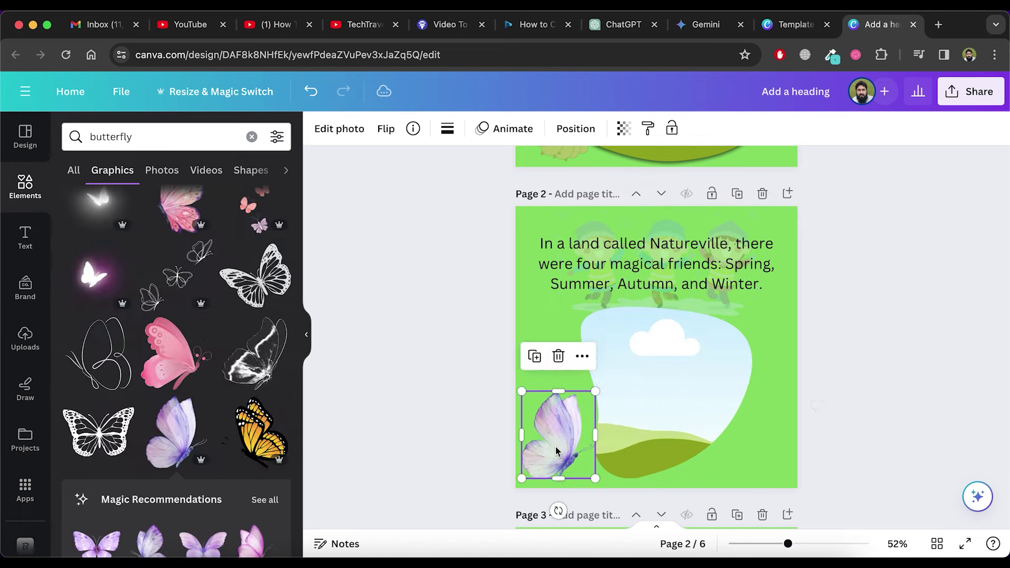
{"action": "left_click", "coordinate": [624, 130]}
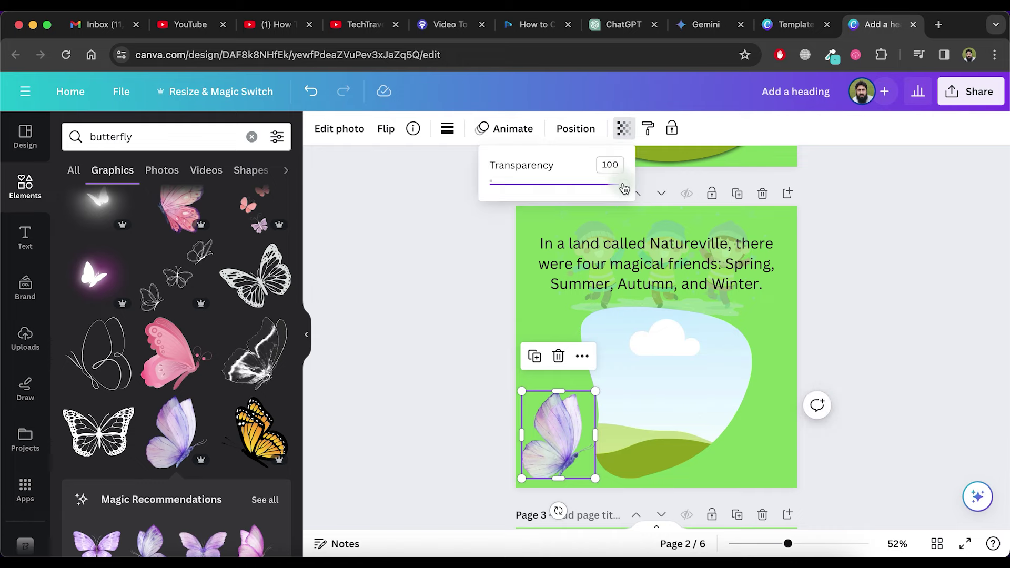
{"action": "left_click", "coordinate": [536, 316]}
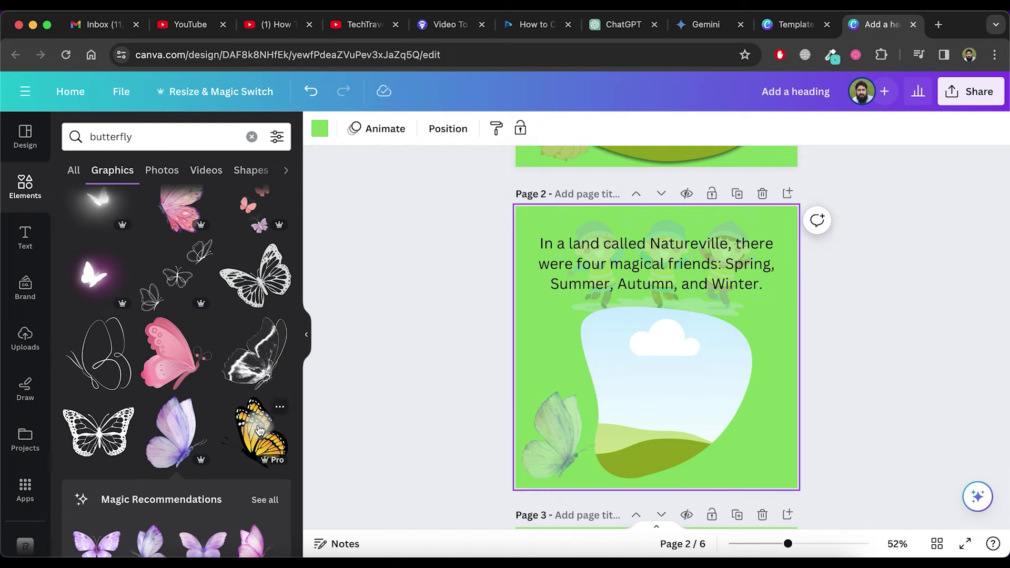
Step: Add a smaller peach-teal butterfly at the bottom-right of page 2
{"action": "scroll", "coordinate": [179, 389], "scroll_direction": "down", "scroll_amount": 10}
{"action": "left_click", "coordinate": [178, 392]}
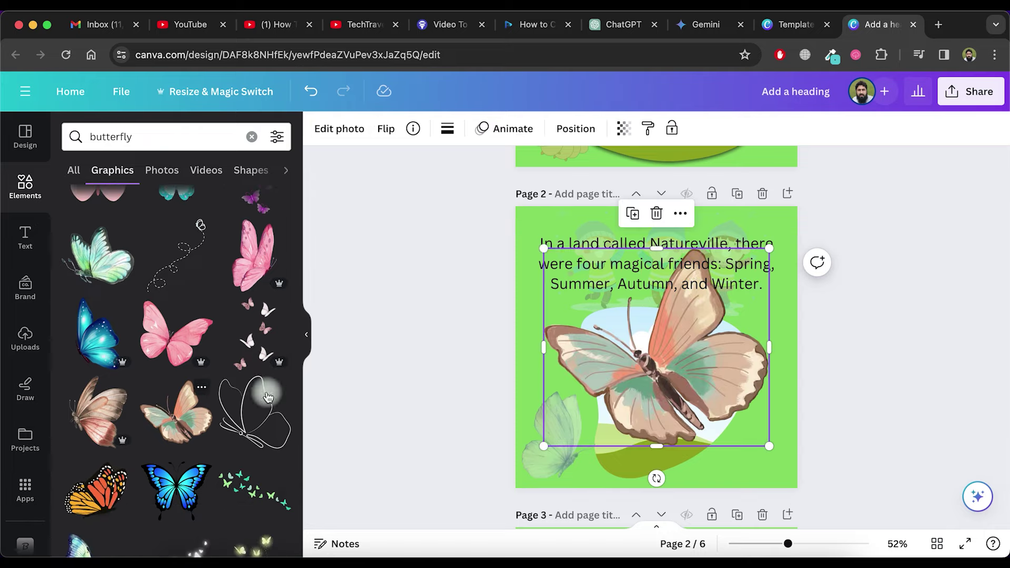
{"action": "left_click_drag", "start_coordinate": [535, 267], "coordinate": [670, 373]}
{"action": "left_click_drag", "start_coordinate": [716, 399], "coordinate": [752, 423]}
{"action": "left_click_drag", "start_coordinate": [693, 379], "coordinate": [724, 421]}
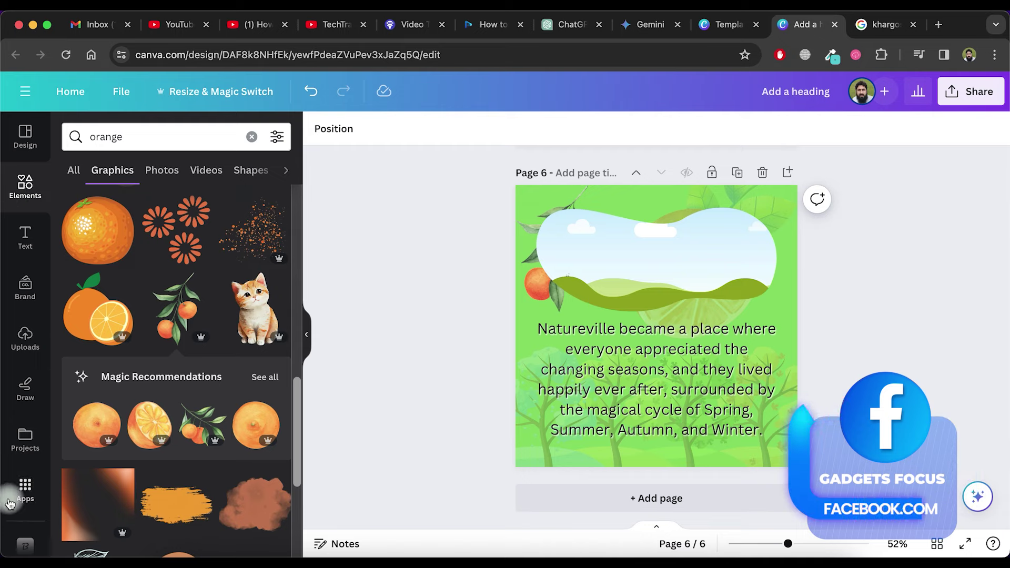
{"action": "left_click", "coordinate": [23, 491]}
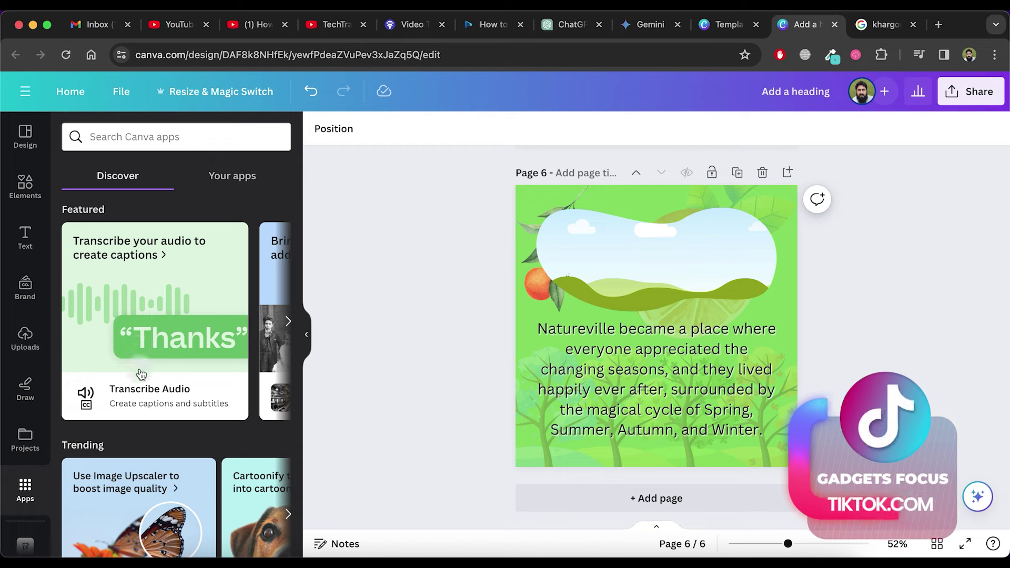
Step: Launch the Magic Media text-to-image app and scroll back up to the cover page
{"action": "scroll", "coordinate": [141, 374], "scroll_direction": "down", "scroll_amount": 6}
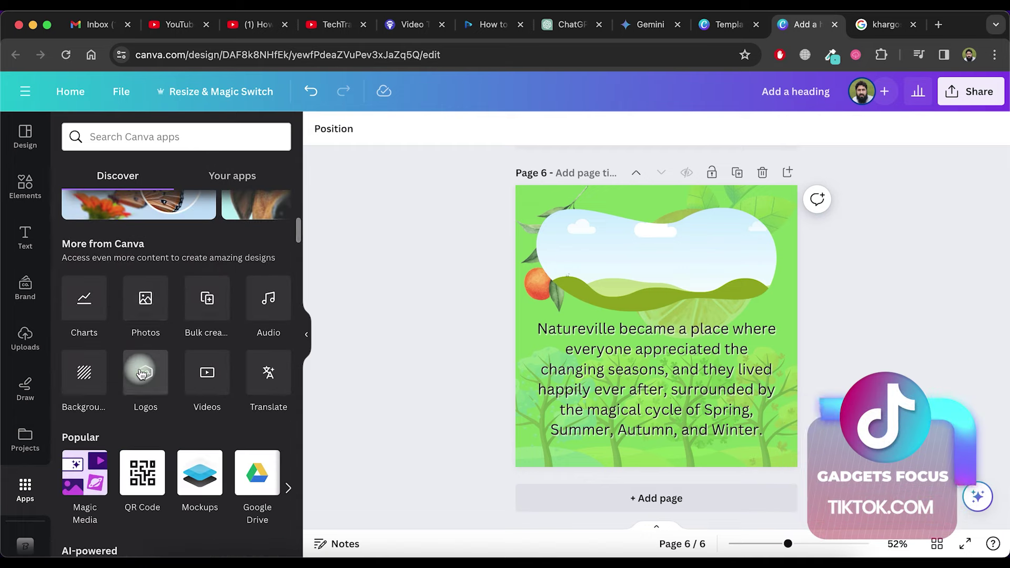
{"action": "scroll", "coordinate": [140, 371], "scroll_direction": "down", "scroll_amount": 2}
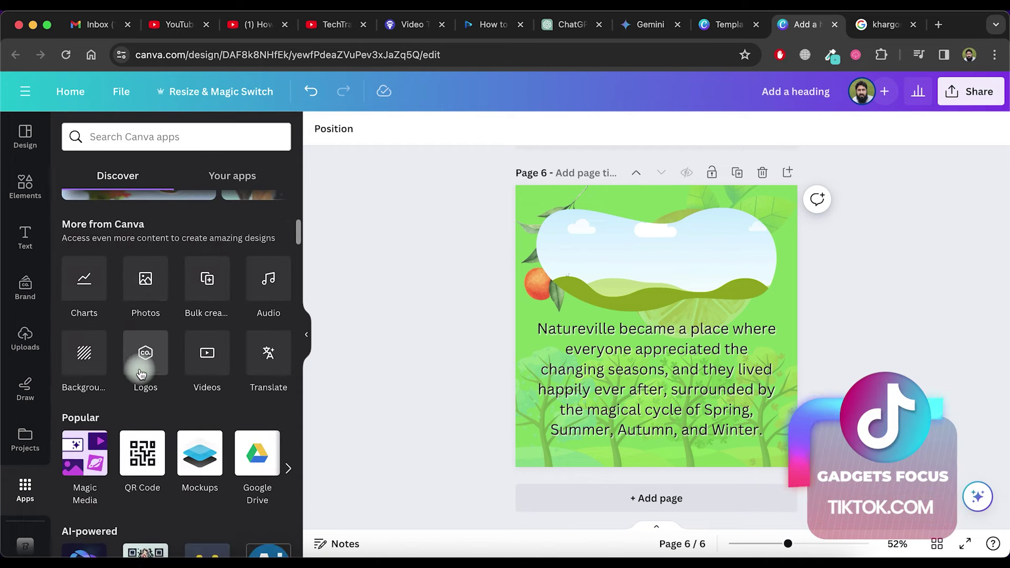
{"action": "left_click", "coordinate": [89, 446]}
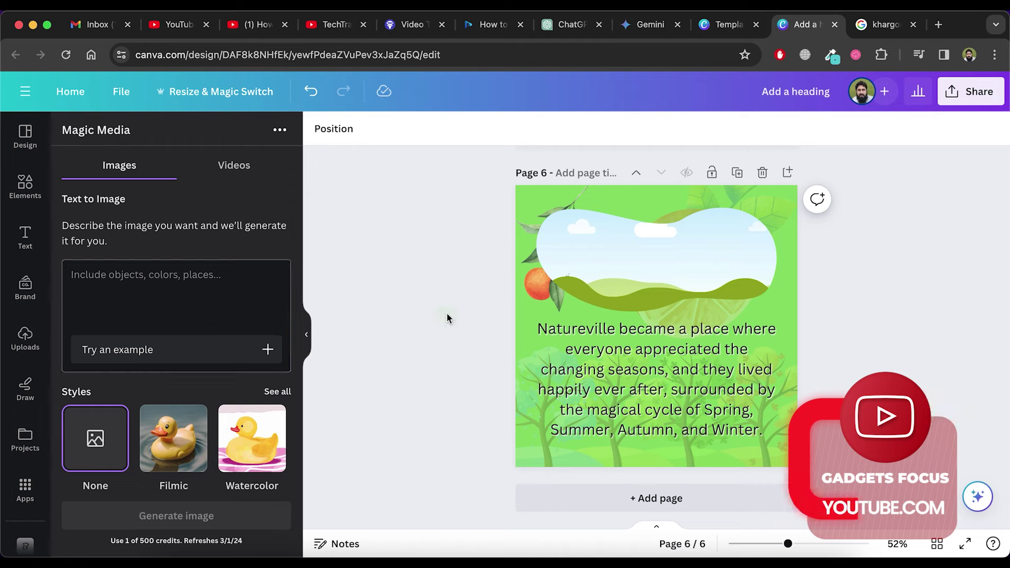
{"action": "scroll", "coordinate": [568, 312], "scroll_direction": "up", "scroll_amount": 20}
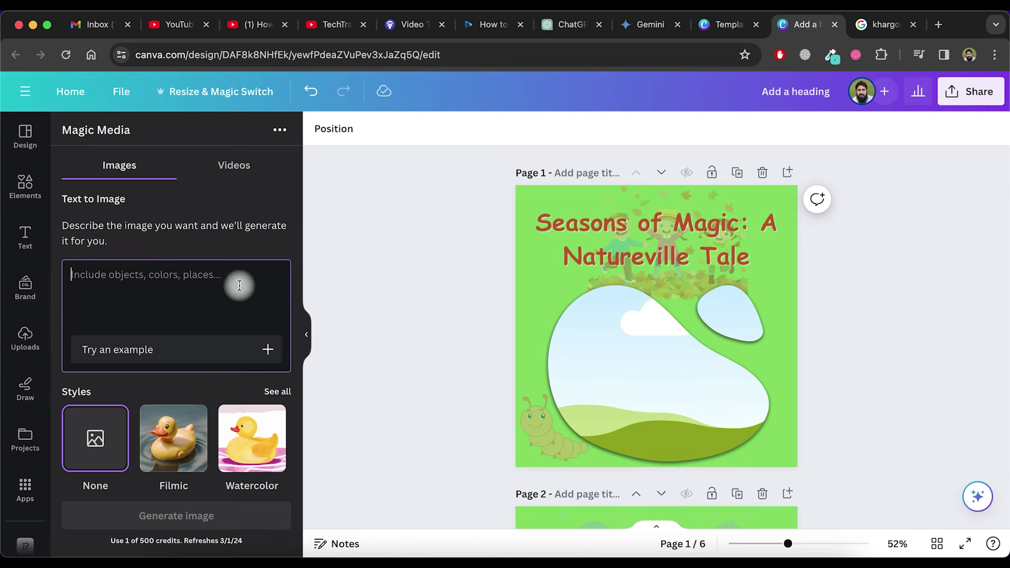
Step: Generate 3D-style Magic Media images from 'seasons' and place one in the cover's blob frame
{"action": "type", "text": "seasons"}
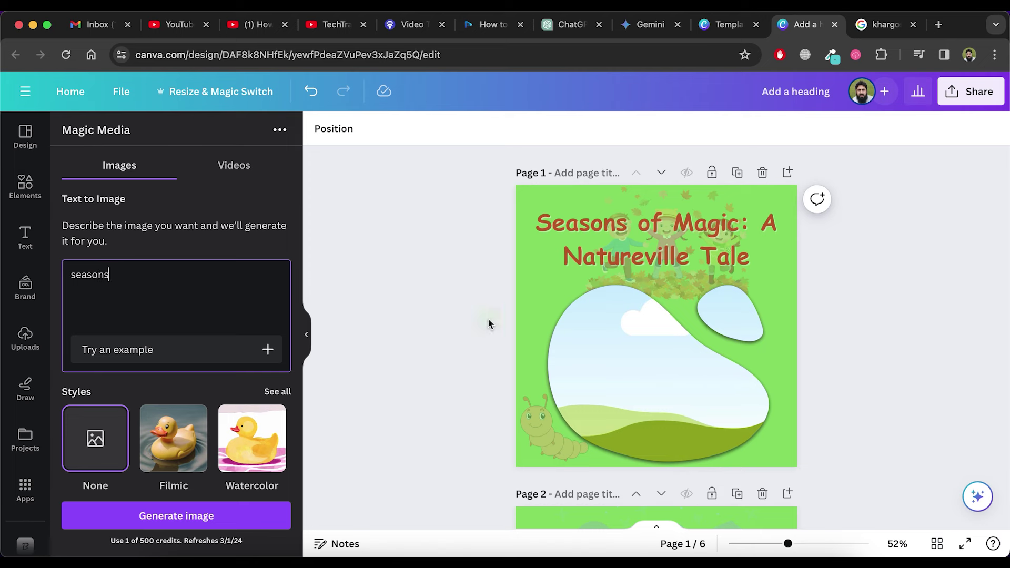
{"action": "left_click", "coordinate": [277, 391]}
{"action": "scroll", "coordinate": [126, 410], "scroll_direction": "down", "scroll_amount": 4}
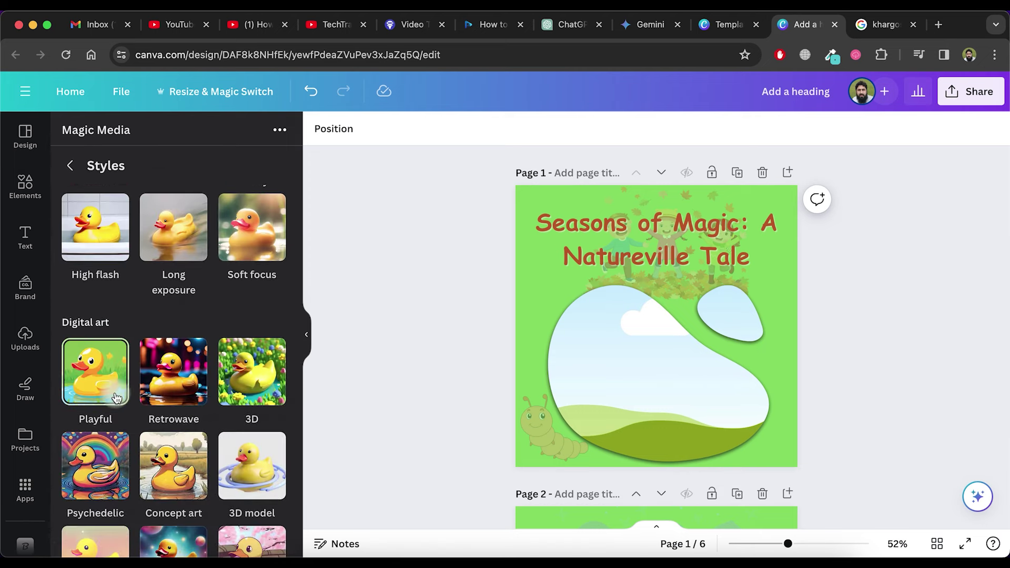
{"action": "left_click", "coordinate": [245, 390]}
{"action": "left_click", "coordinate": [180, 523]}
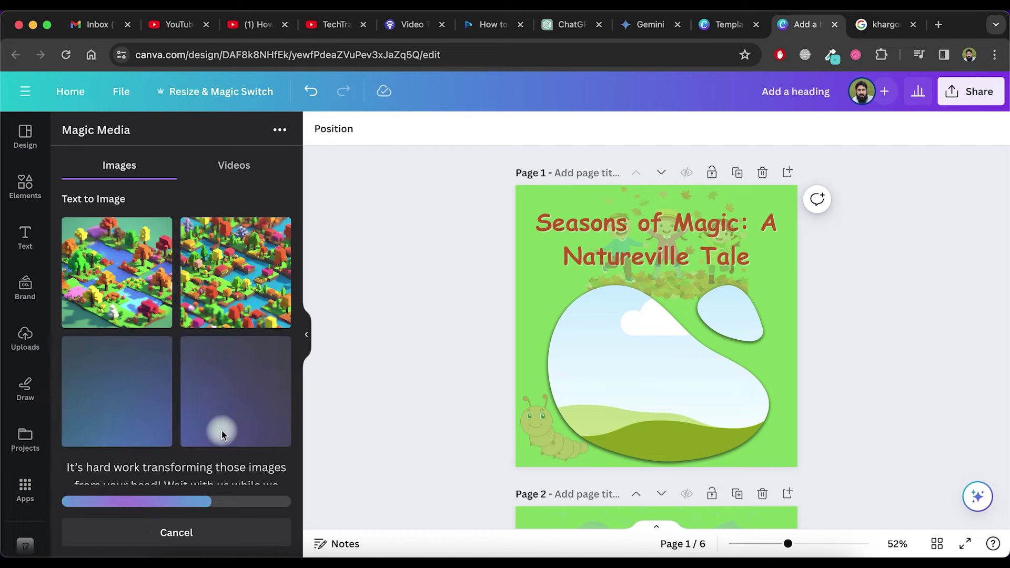
{"action": "left_click", "coordinate": [150, 430]}
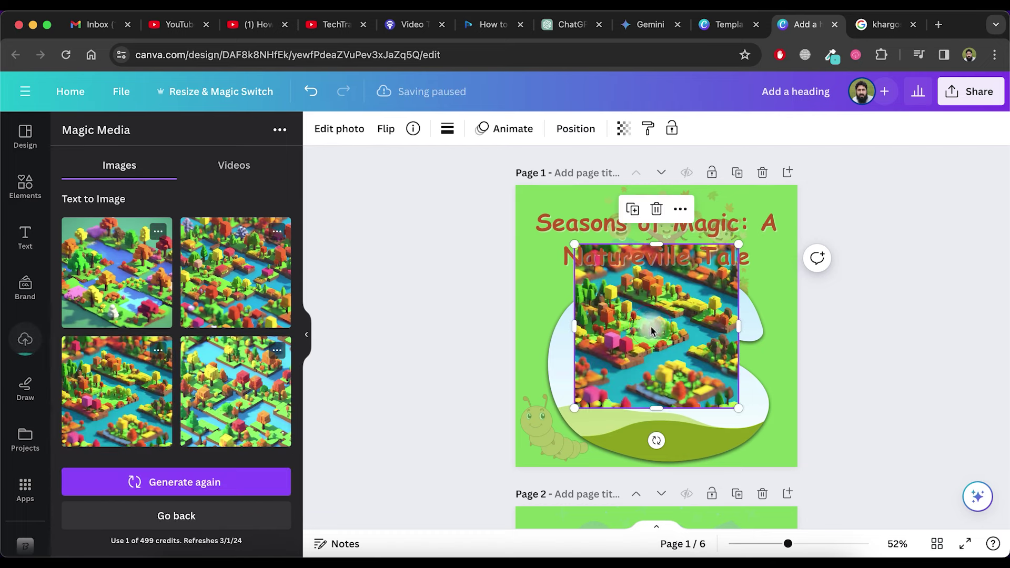
{"action": "left_click_drag", "start_coordinate": [651, 330], "coordinate": [650, 374]}
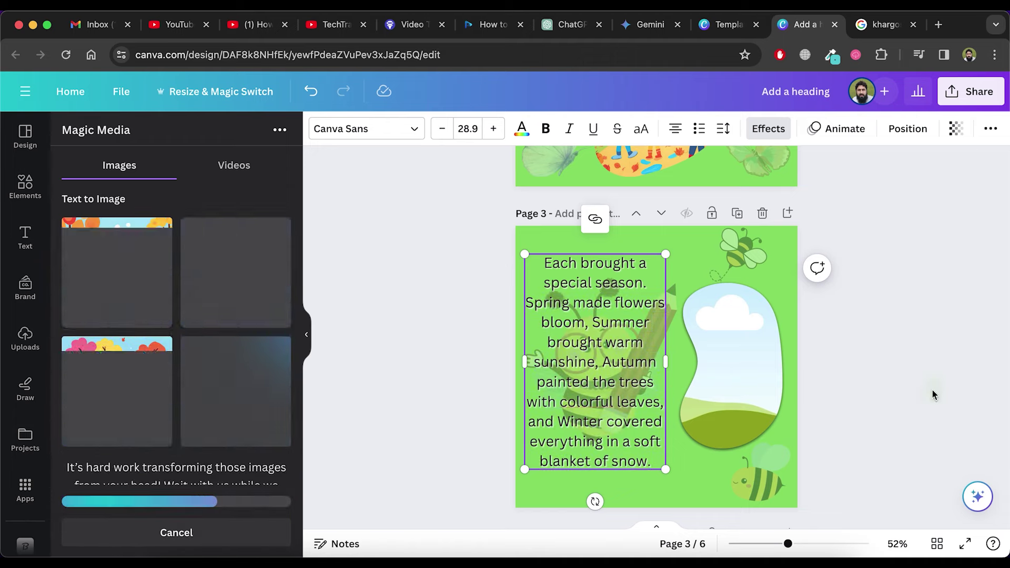
Step: Reuse the page 5 story text as the prompt and place a generated image in page 6's frame
{"action": "key", "text": "super+a"}
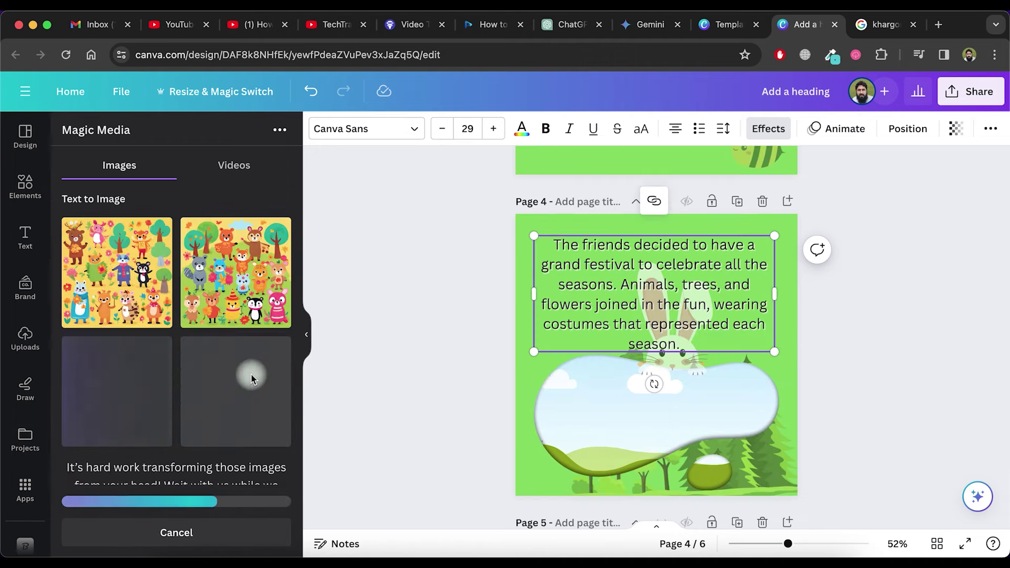
{"action": "left_click", "coordinate": [250, 373]}
{"action": "key", "text": "super+c"}
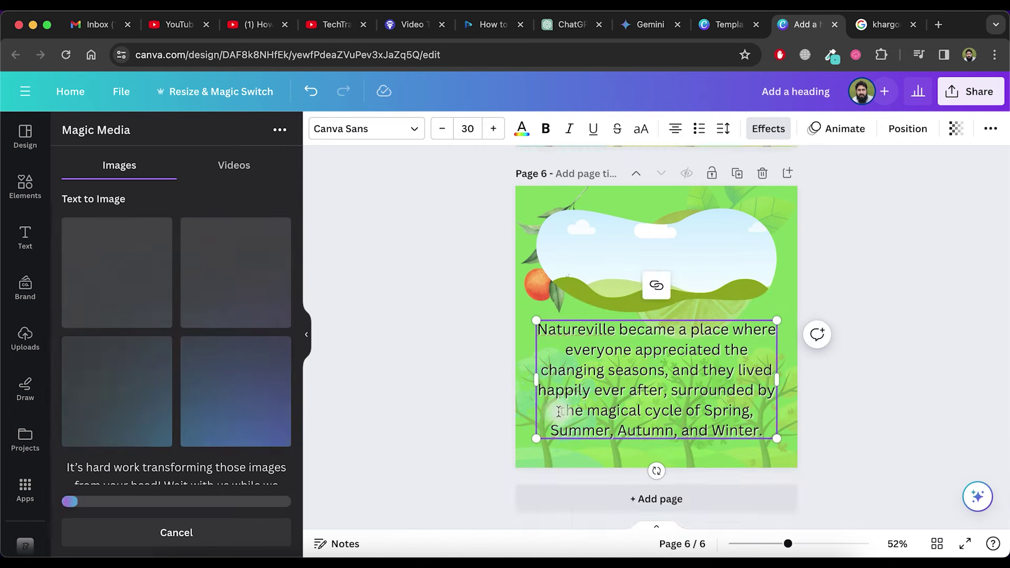
{"action": "left_click", "coordinate": [211, 408]}
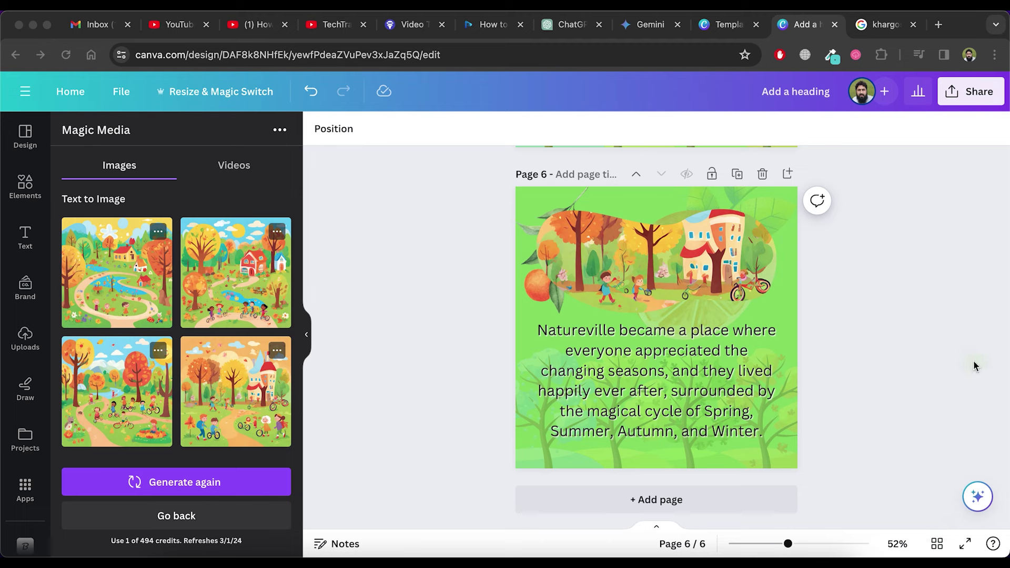
Step: Choose Simplebooklet Flip from the design's Share > More publishing options
{"action": "left_click", "coordinate": [982, 95]}
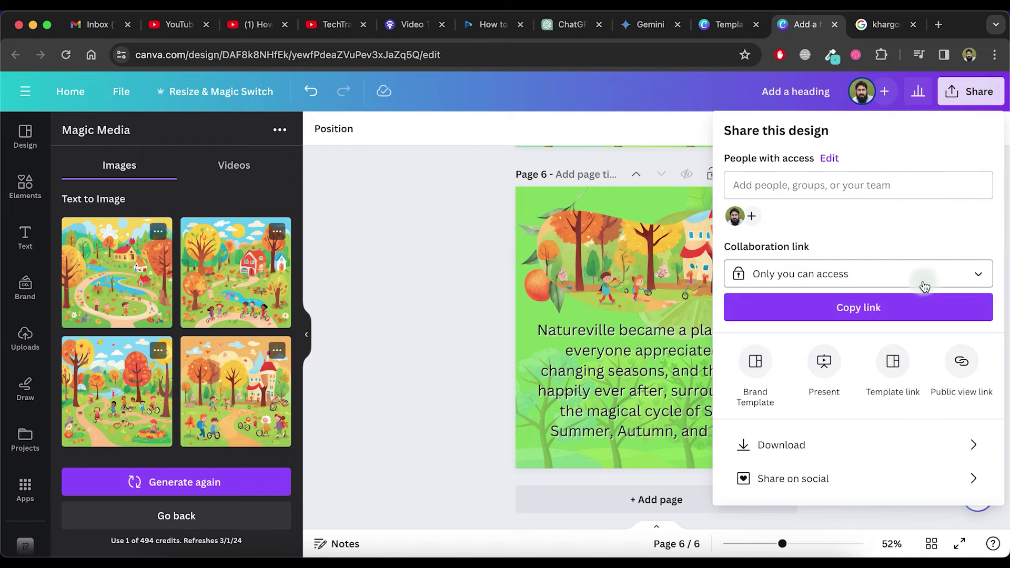
{"action": "scroll", "coordinate": [925, 287], "scroll_direction": "down", "scroll_amount": 1}
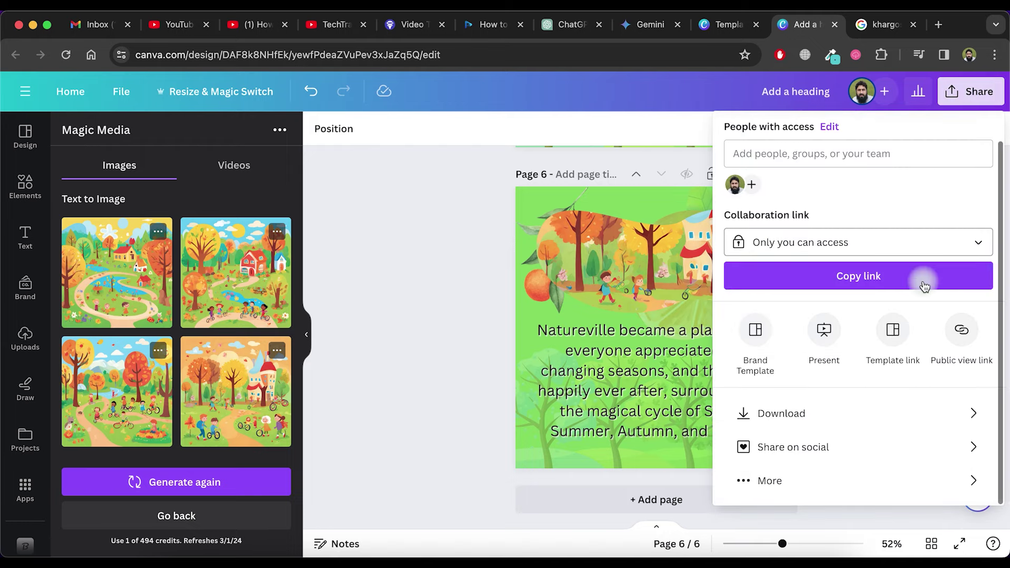
{"action": "left_click", "coordinate": [778, 482]}
{"action": "scroll", "coordinate": [805, 376], "scroll_direction": "down", "scroll_amount": 10}
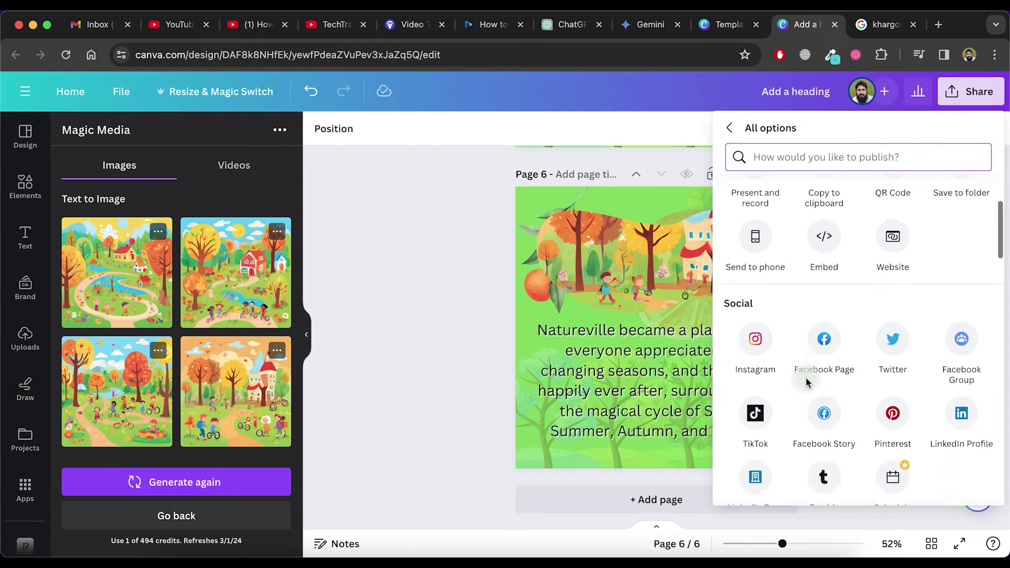
{"action": "scroll", "coordinate": [805, 376], "scroll_direction": "down", "scroll_amount": 6}
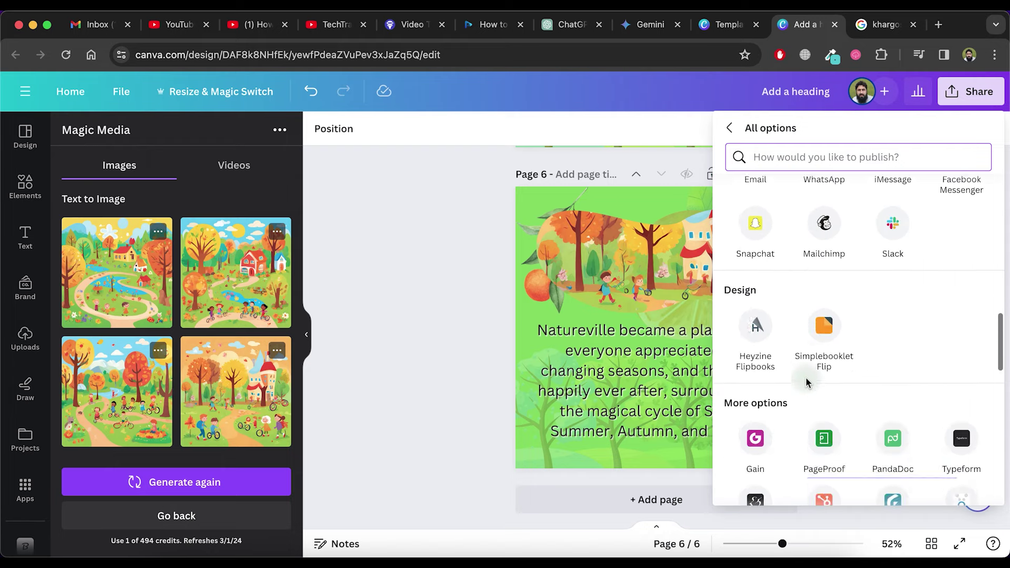
{"action": "left_click", "coordinate": [825, 325]}
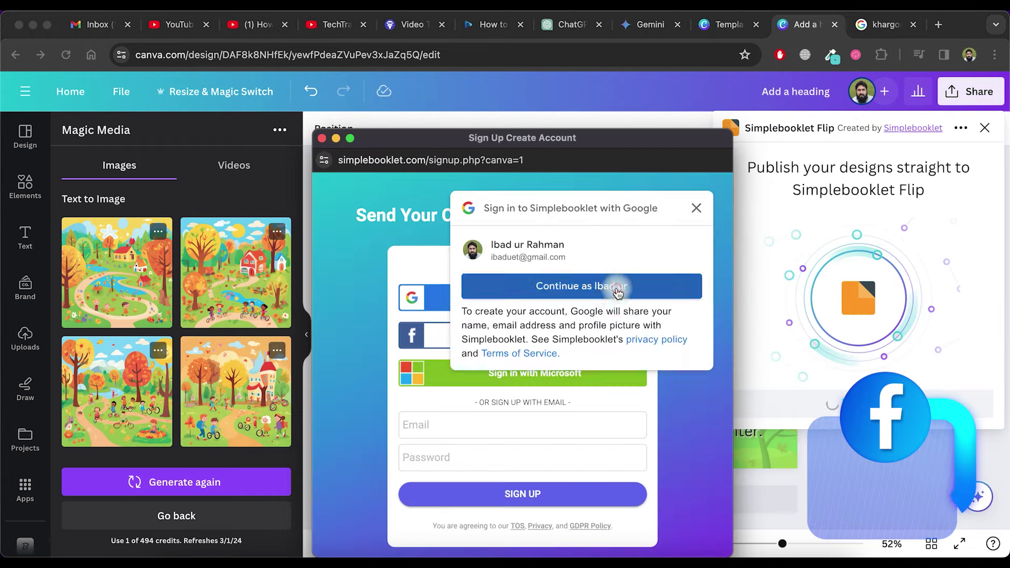
Step: Connect Simplebooklet via Google sign-in and export all 6 pages
{"action": "left_click", "coordinate": [612, 290]}
{"action": "left_click", "coordinate": [554, 333]}
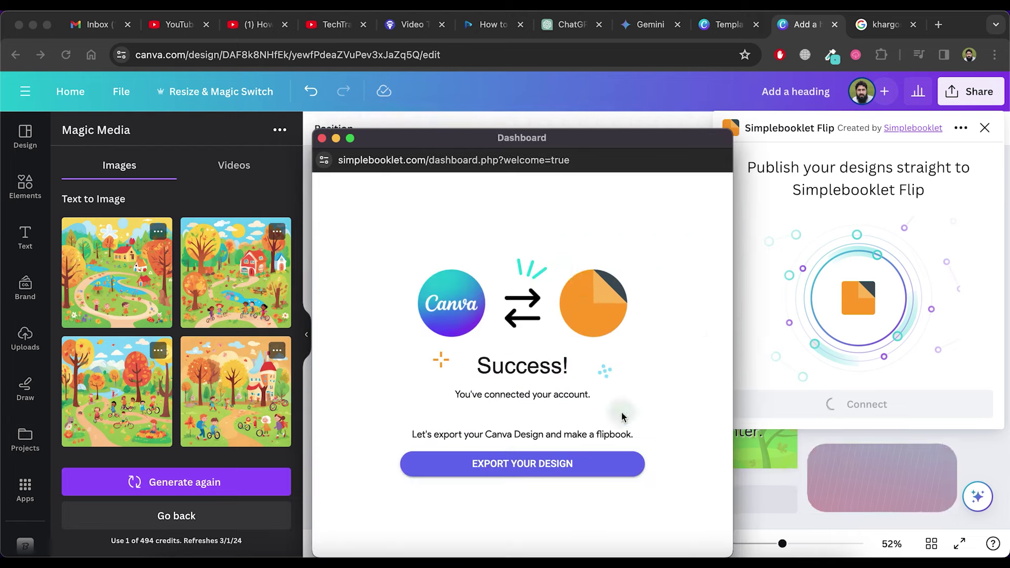
{"action": "left_click", "coordinate": [322, 137]}
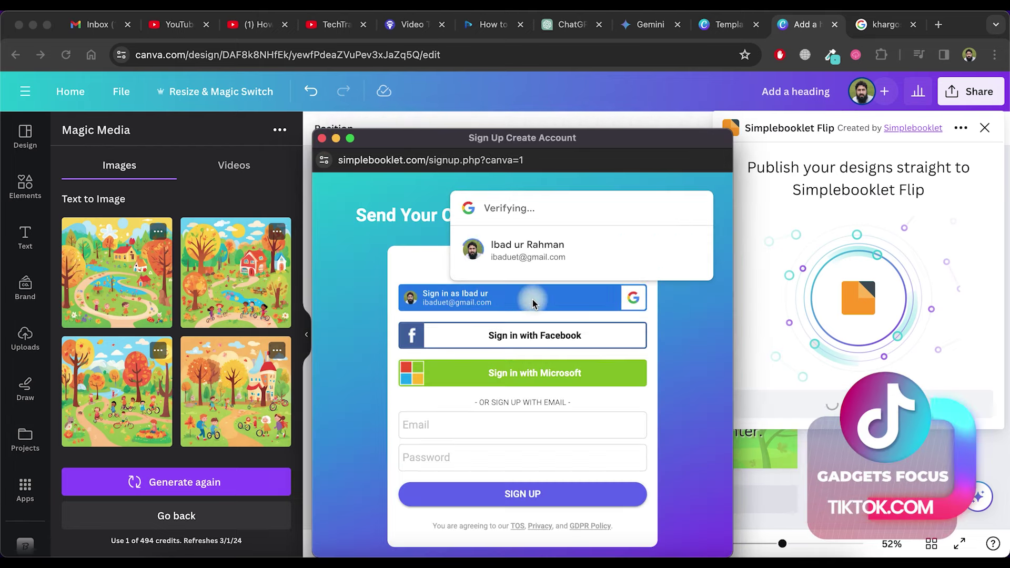
{"action": "left_click", "coordinate": [559, 467]}
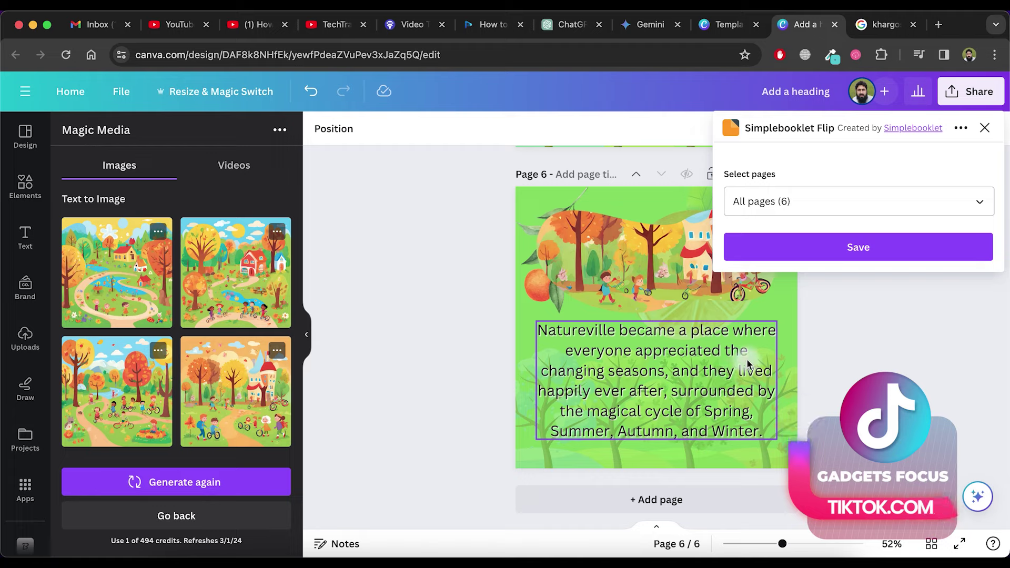
{"action": "left_click", "coordinate": [856, 247]}
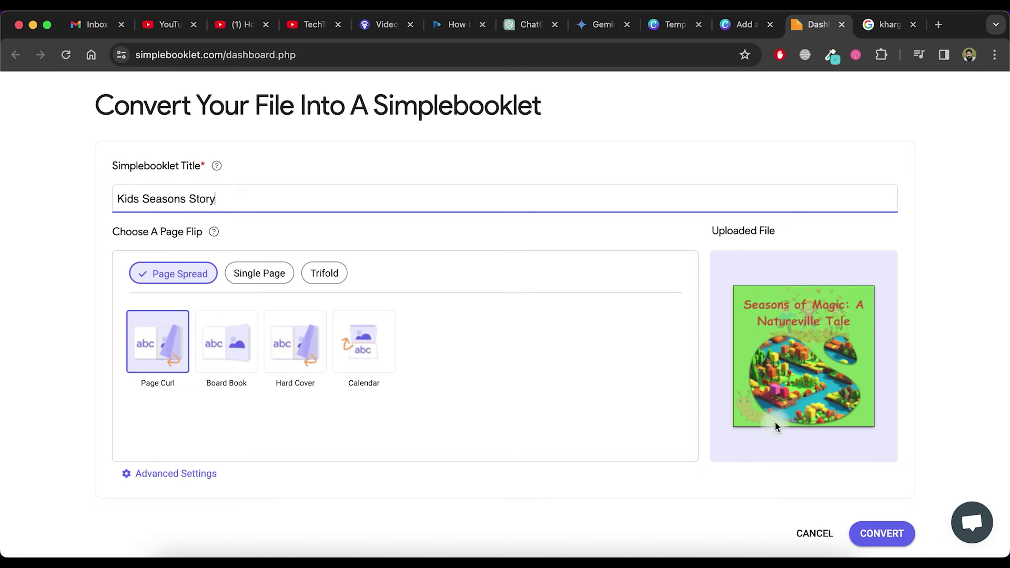
Step: Convert the upload into a Page Curl flipbook titled 'Kids Seasons Story'
{"action": "left_click", "coordinate": [889, 532]}
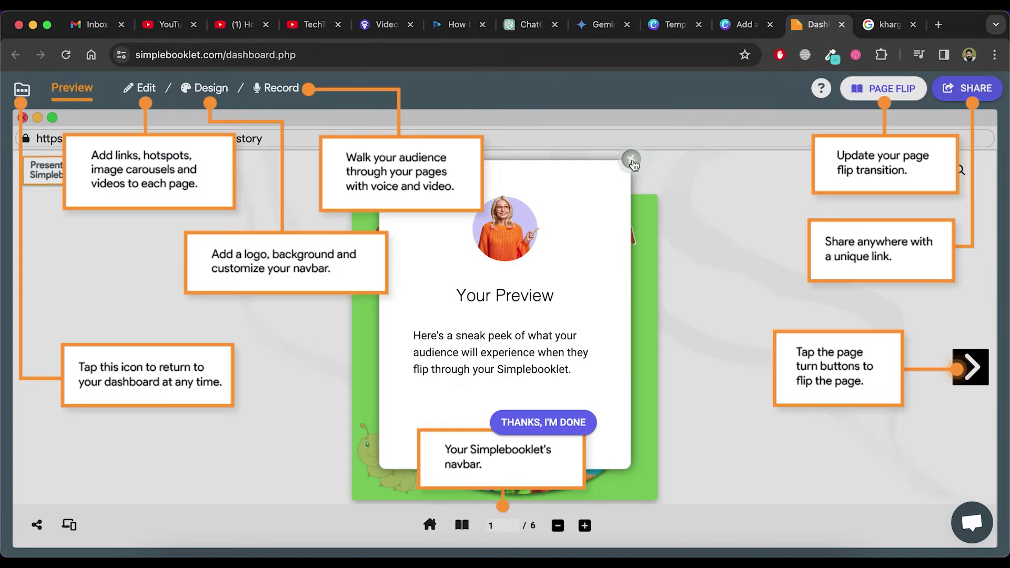
Step: Dismiss the preview tour and turn through the flipbook to page 6, closing the end overlay
{"action": "left_click", "coordinate": [631, 160]}
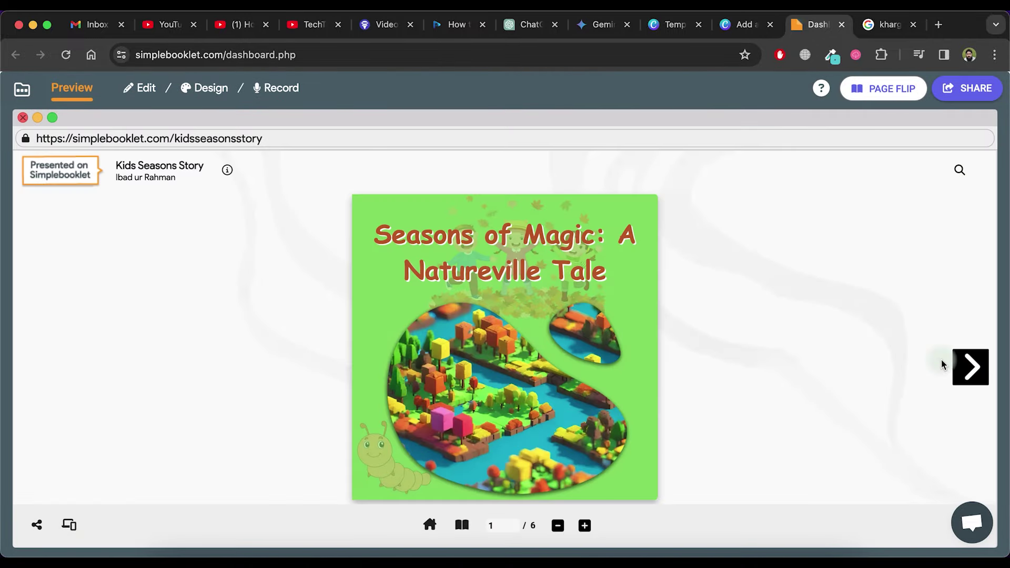
{"action": "left_click", "coordinate": [974, 379]}
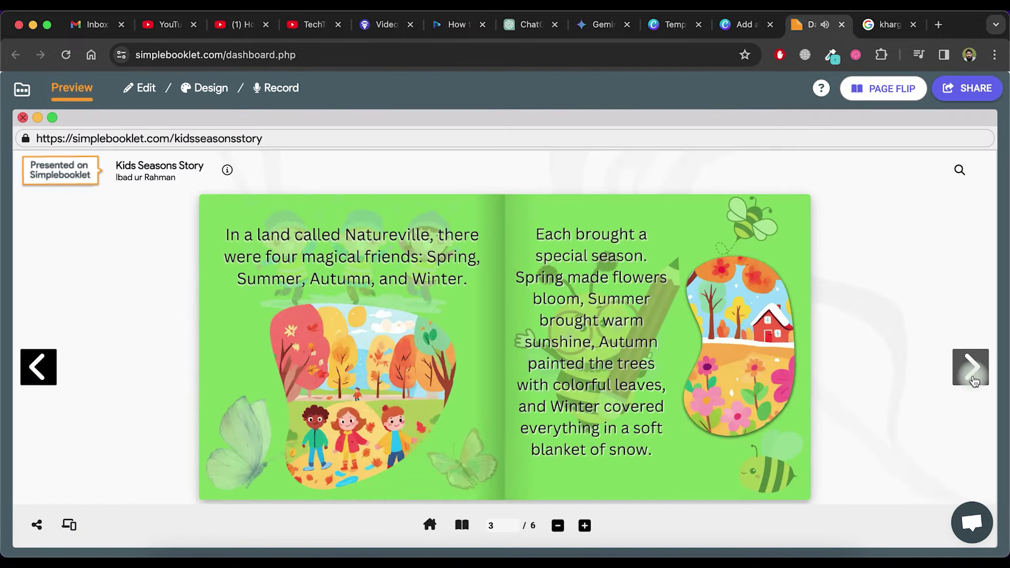
{"action": "left_click", "coordinate": [973, 380]}
{"action": "left_click", "coordinate": [973, 380]}
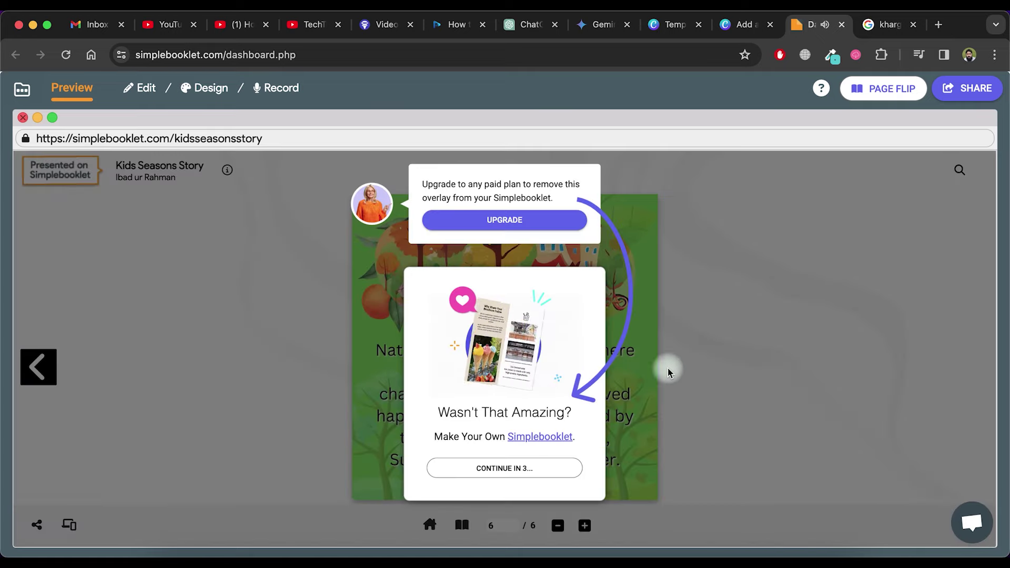
{"action": "left_click", "coordinate": [606, 379]}
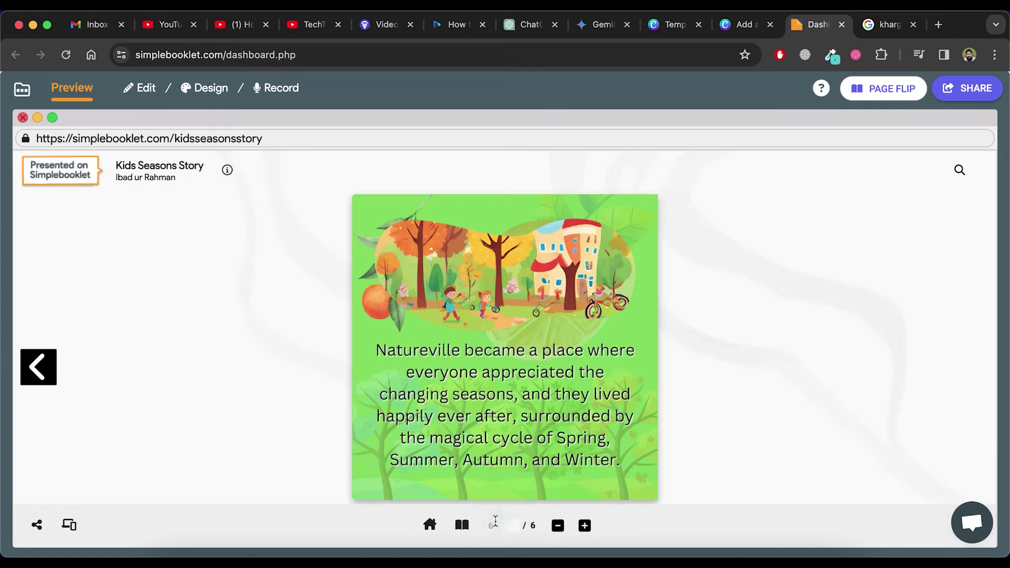